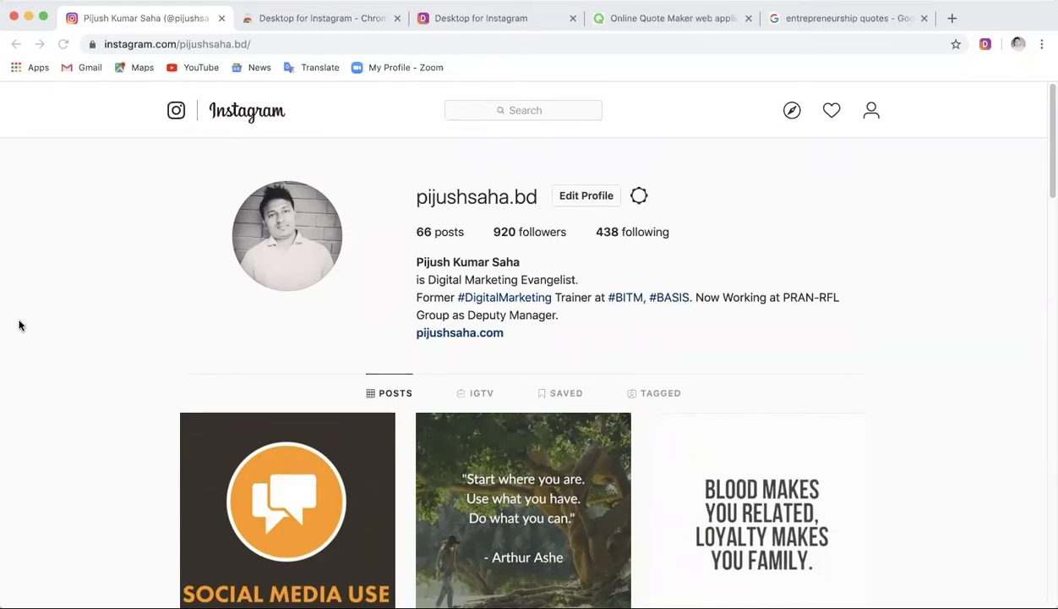
# Step: Open the page inspector on the Instagram profile and turn on mobile device emulation
pyautogui.rightClick(74, 306)
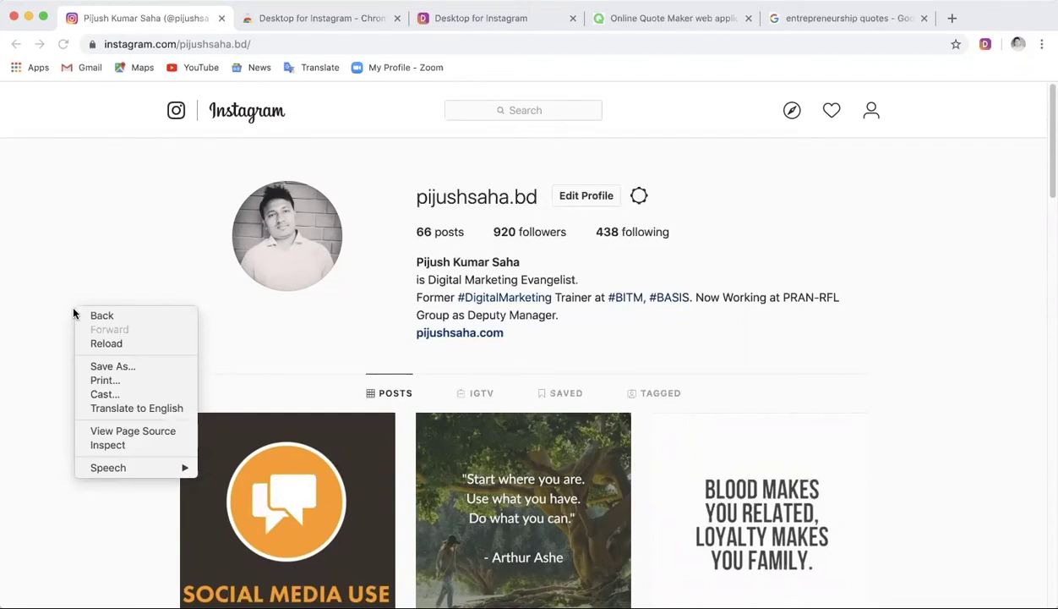
pyautogui.click(119, 445)
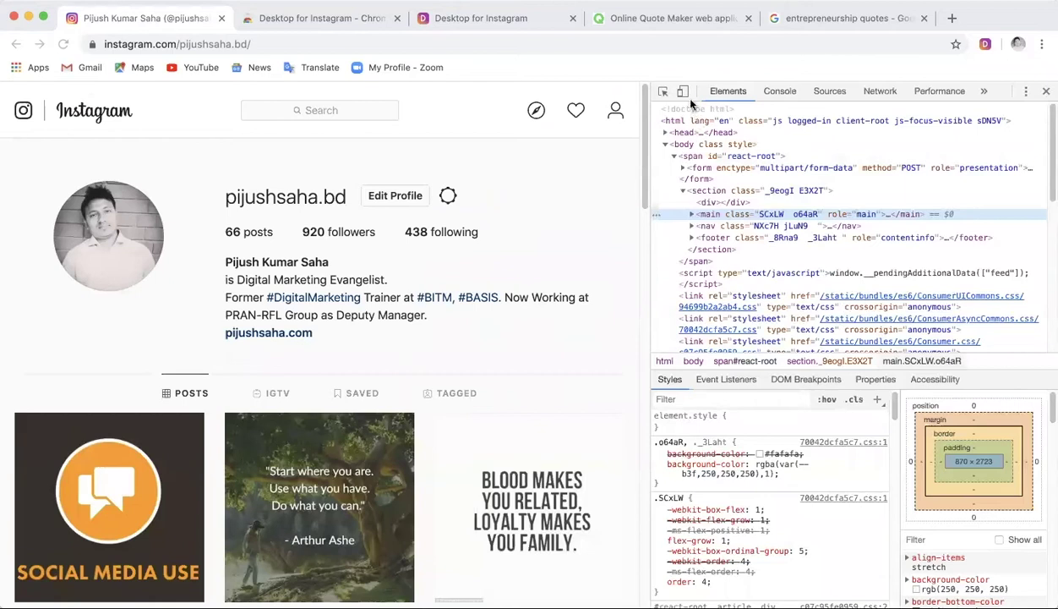
pyautogui.click(684, 91)
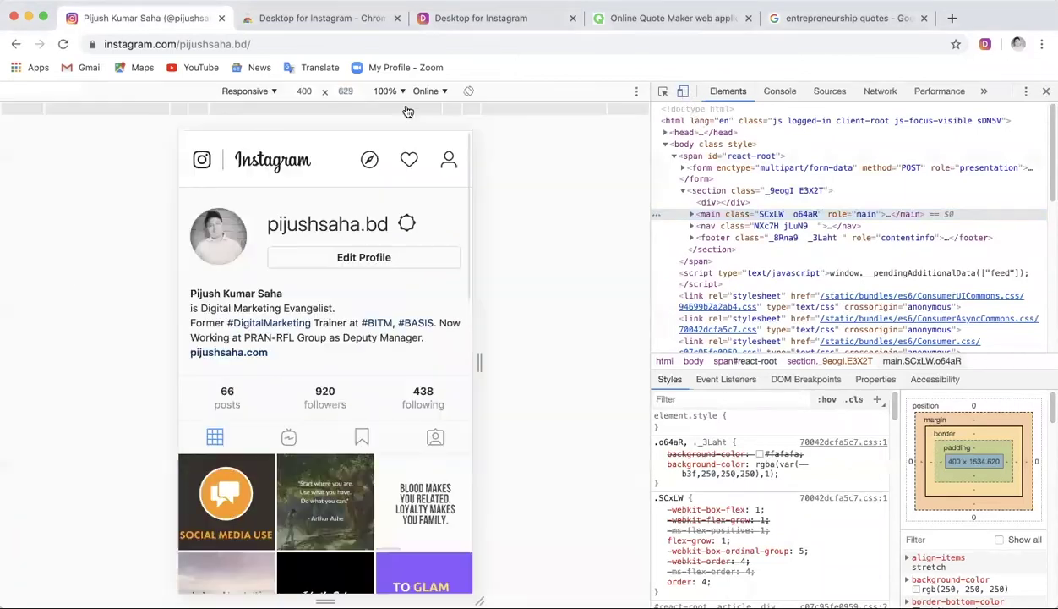
# Step: Set the emulated device to Galaxy S5, reload the profile and check the new-post file picker
pyautogui.click(252, 90)
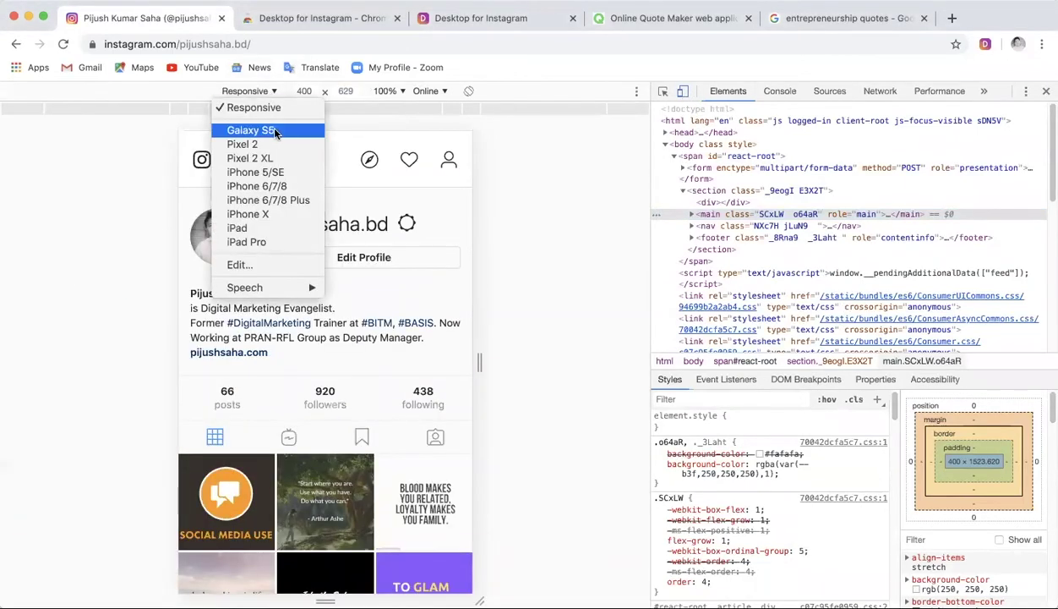
pyautogui.click(275, 131)
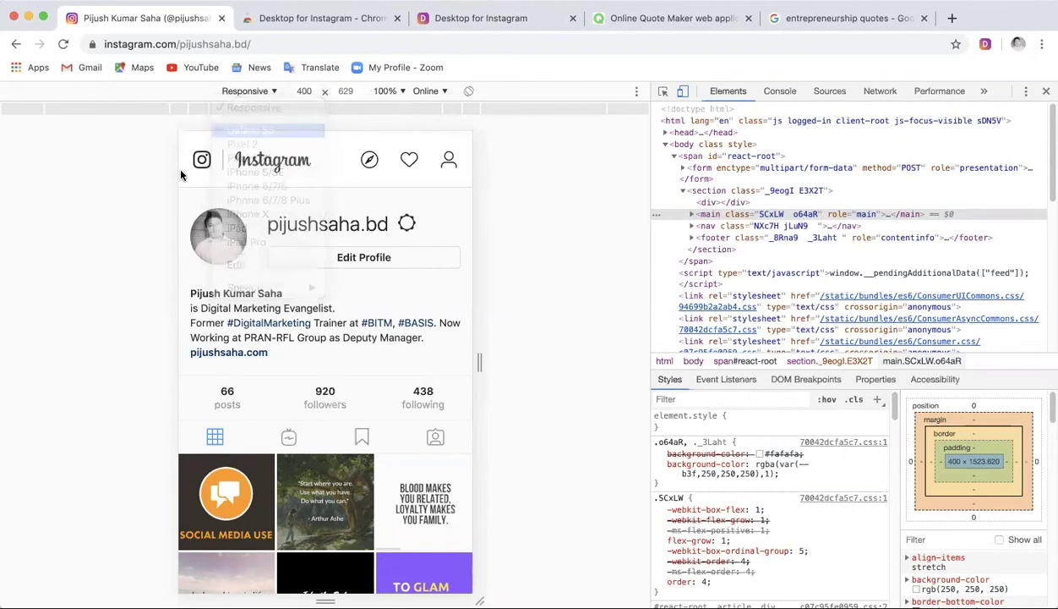
pyautogui.click(254, 92)
pyautogui.click(139, 269)
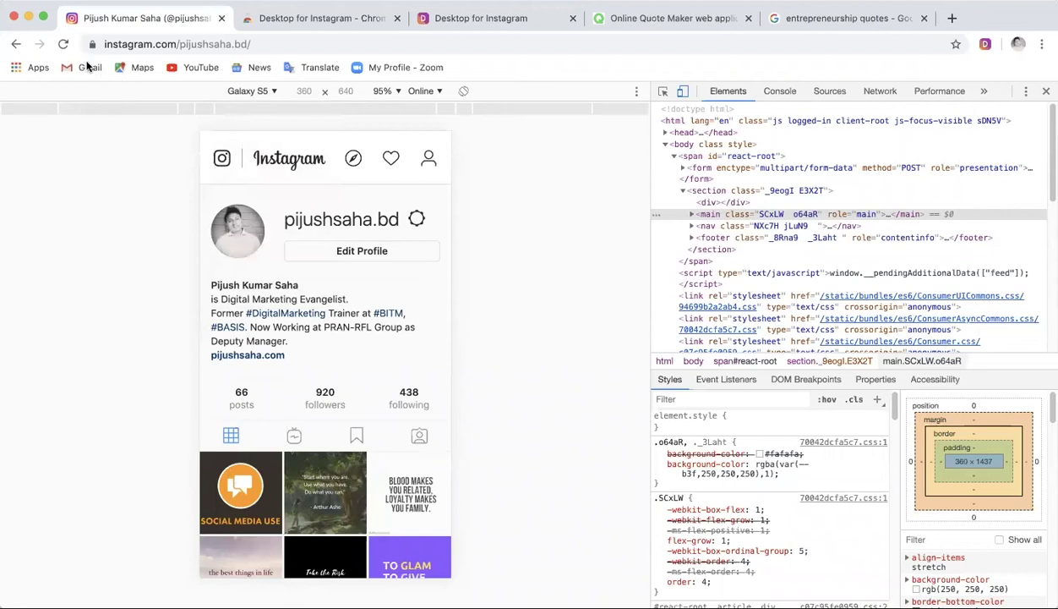
pyautogui.click(65, 45)
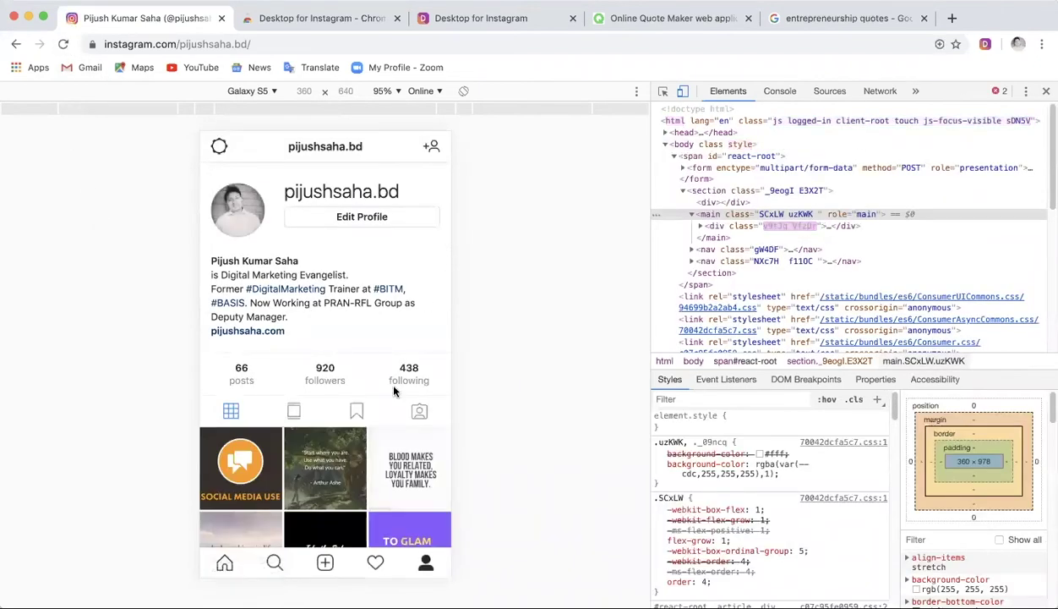
pyautogui.click(326, 563)
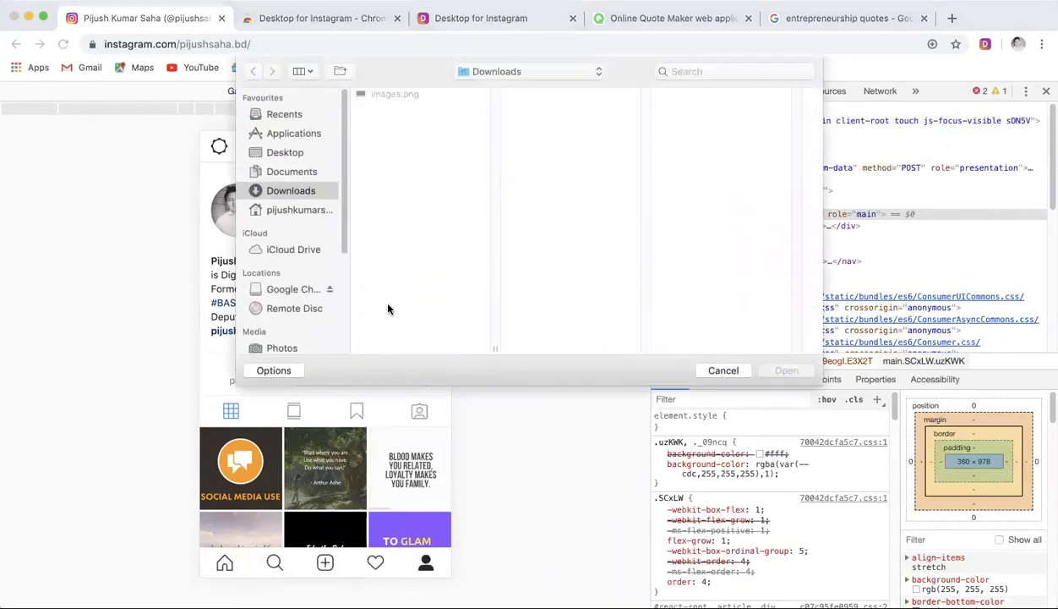
pyautogui.press('Escape')
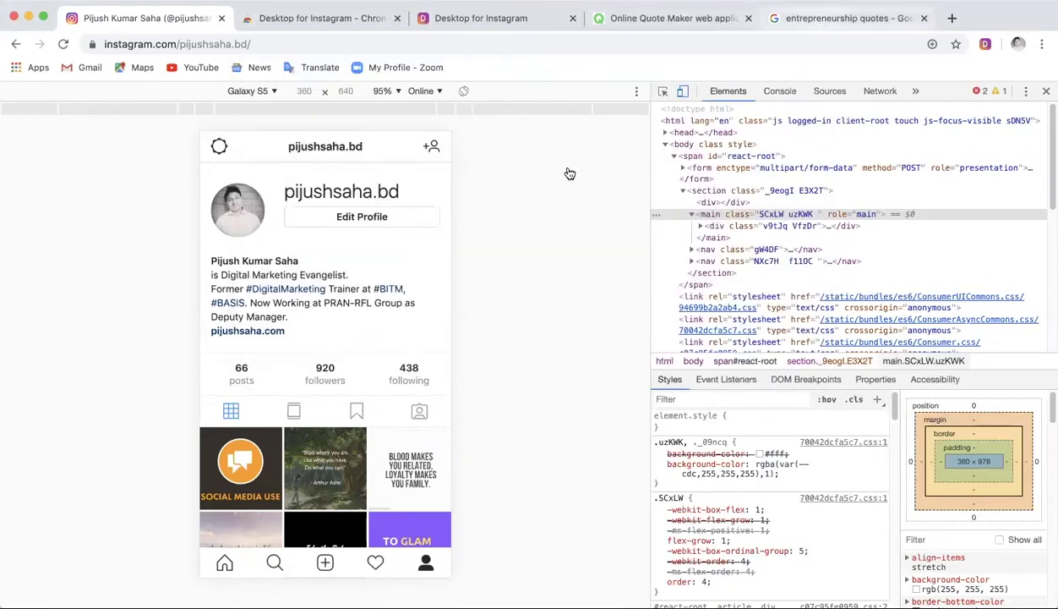
# Step: Look over the entrepreneurship quote image results for a quote and return to the QuotesCover online quote maker
pyautogui.press('super+5')
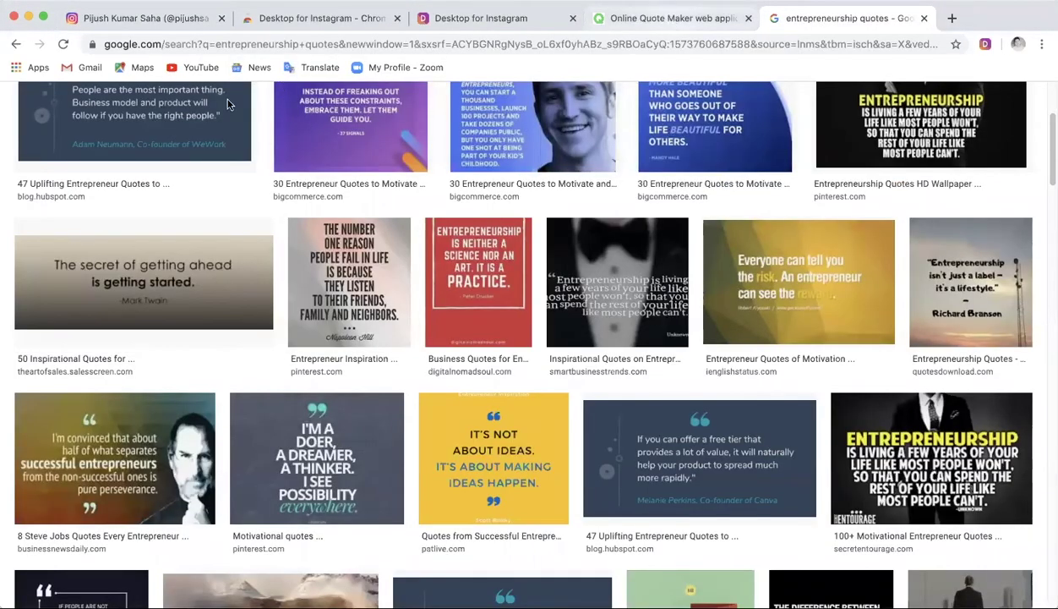
pyautogui.press('super+4')
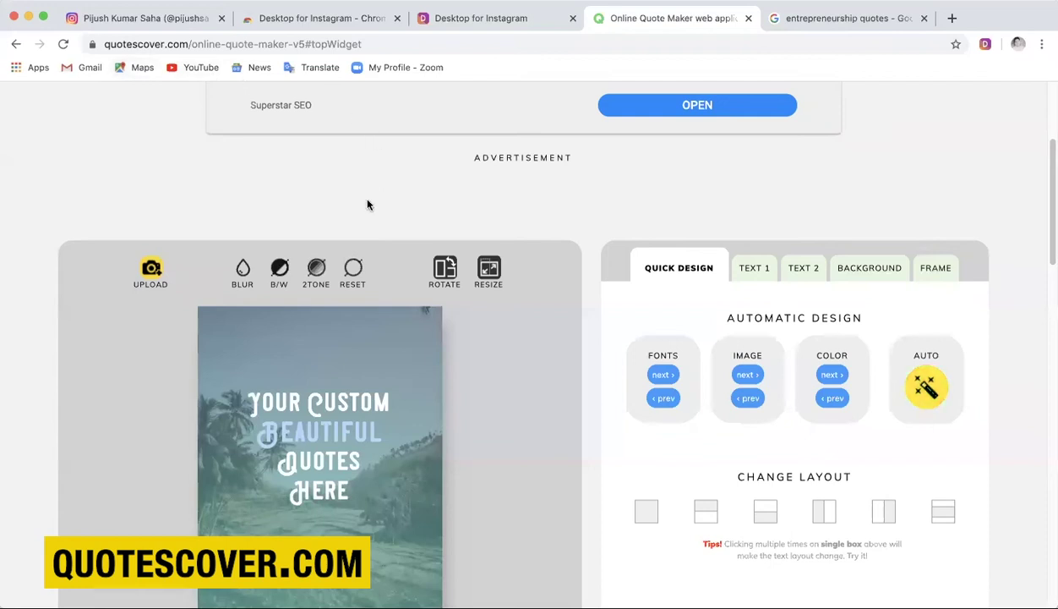
pyautogui.click(832, 17)
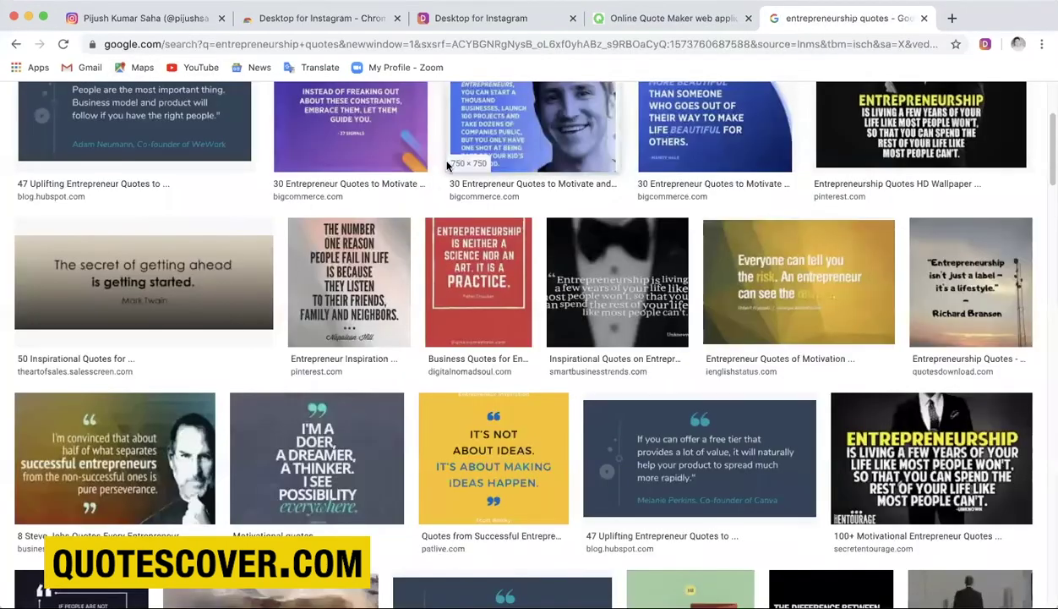
pyautogui.press('super+4')
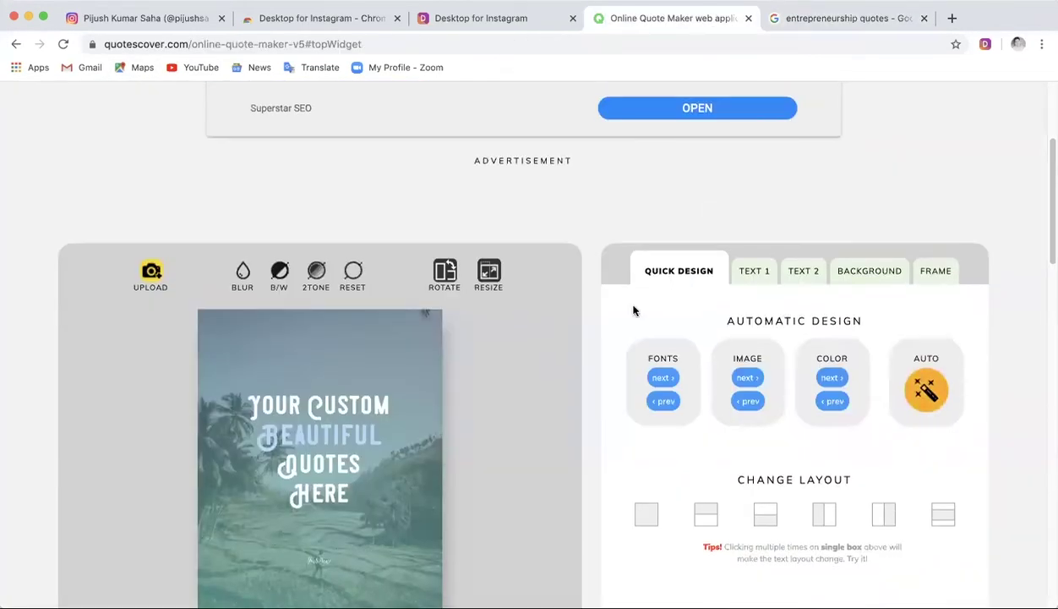
# Step: Replace the design's main quote text with "The Secret of Getting Ahead" and a second line "*is Getting Started*"
pyautogui.click(729, 280)
pyautogui.tripleClick(725, 395)
pyautogui.write('The')
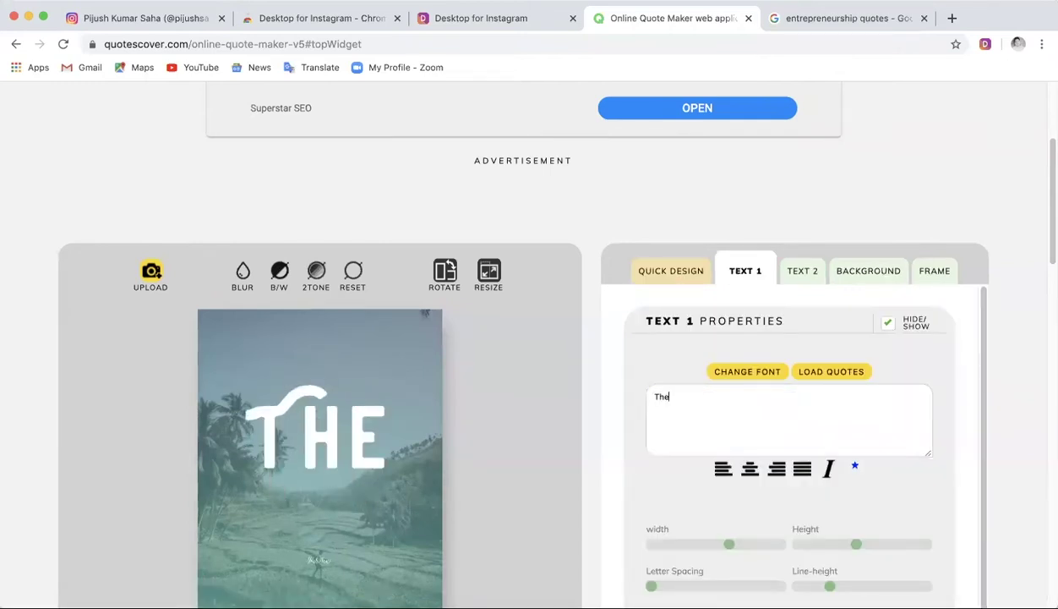
pyautogui.write(' Secret of G')
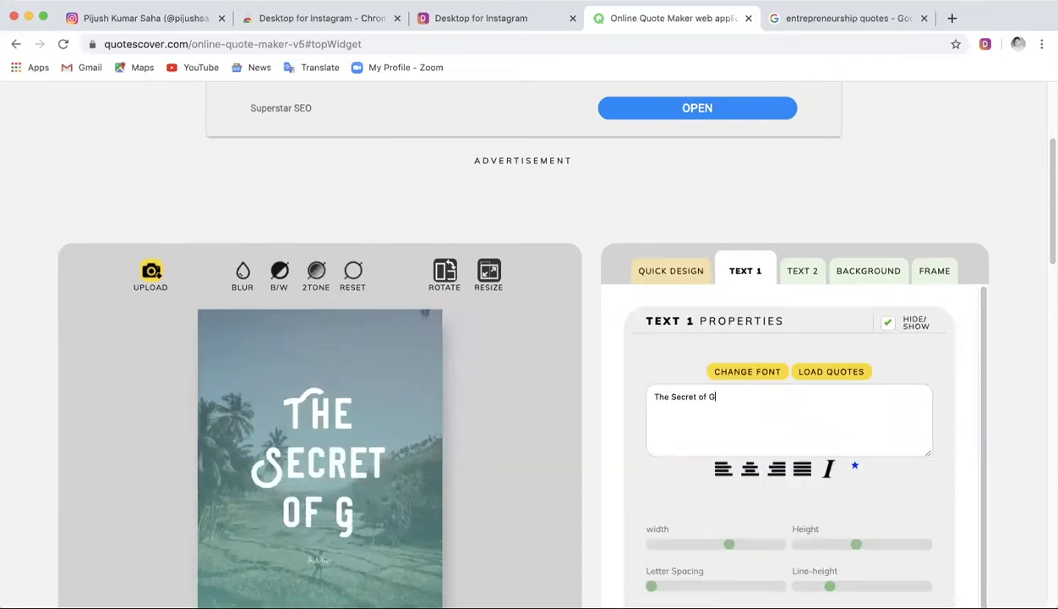
pyautogui.write('etting Ahead')
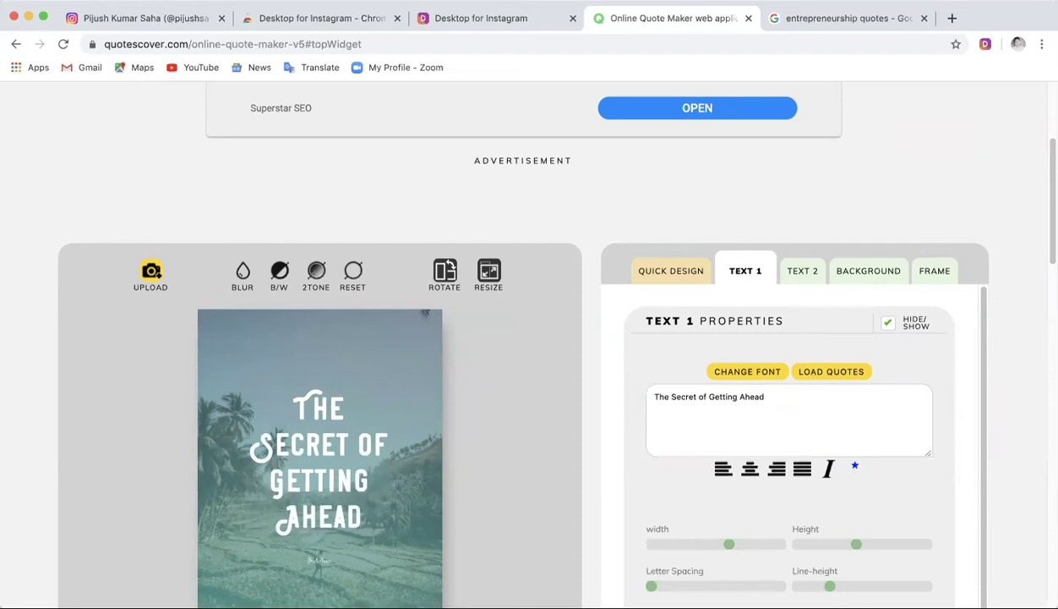
pyautogui.press('Return')
pyautogui.write('is Getting Sta')
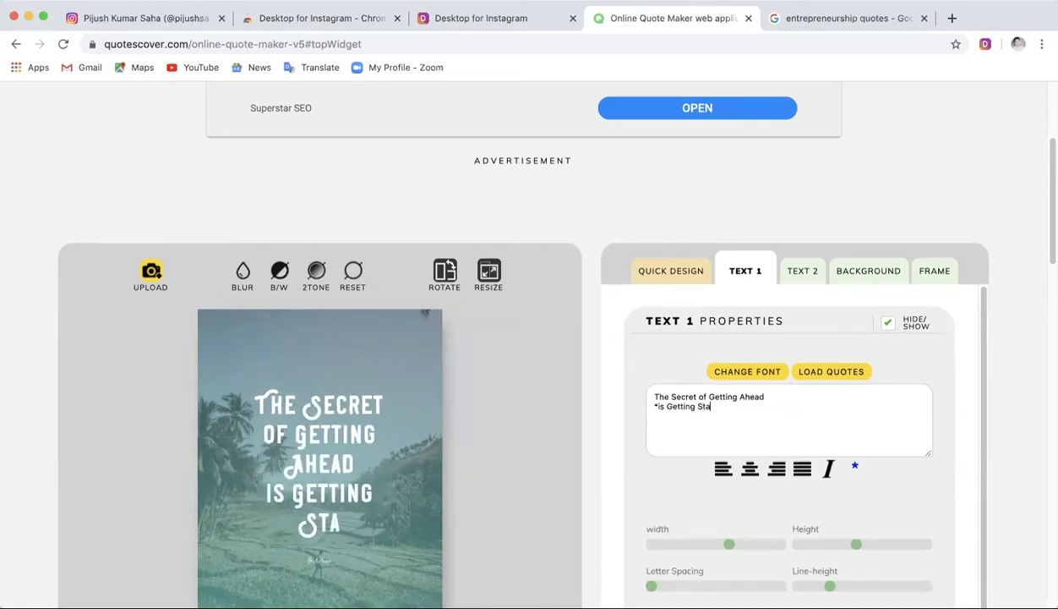
pyautogui.write('rted*')
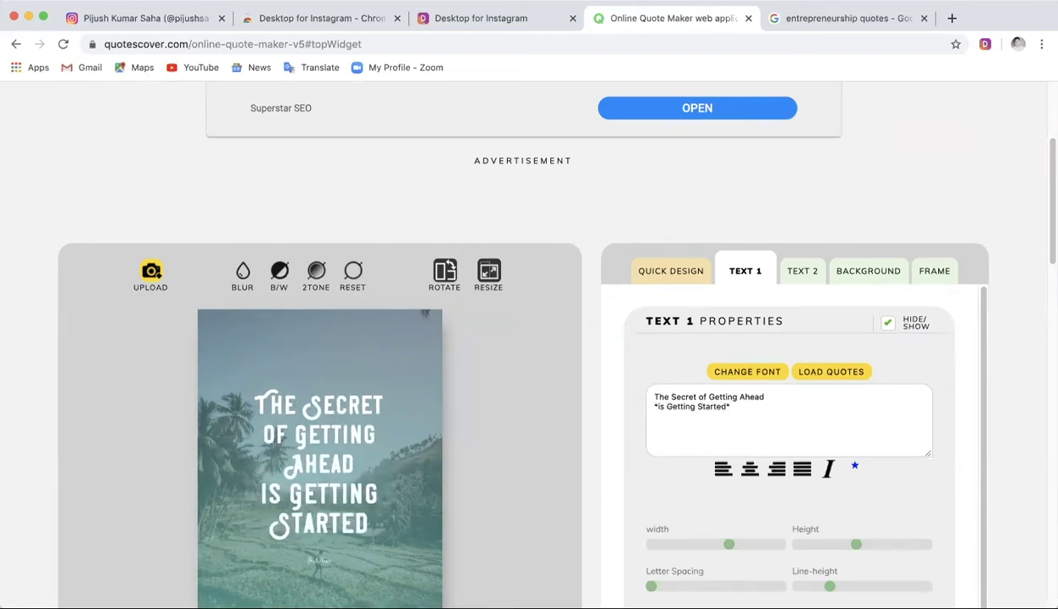
# Step: Clear the secondary author text below the quote
pyautogui.click(803, 272)
pyautogui.tripleClick(727, 397)
pyautogui.press('BackSpace')
# Step: Hide the background gradient overlay and upload images.png from Downloads as the background photo
pyautogui.click(846, 278)
pyautogui.click(732, 276)
pyautogui.click(824, 272)
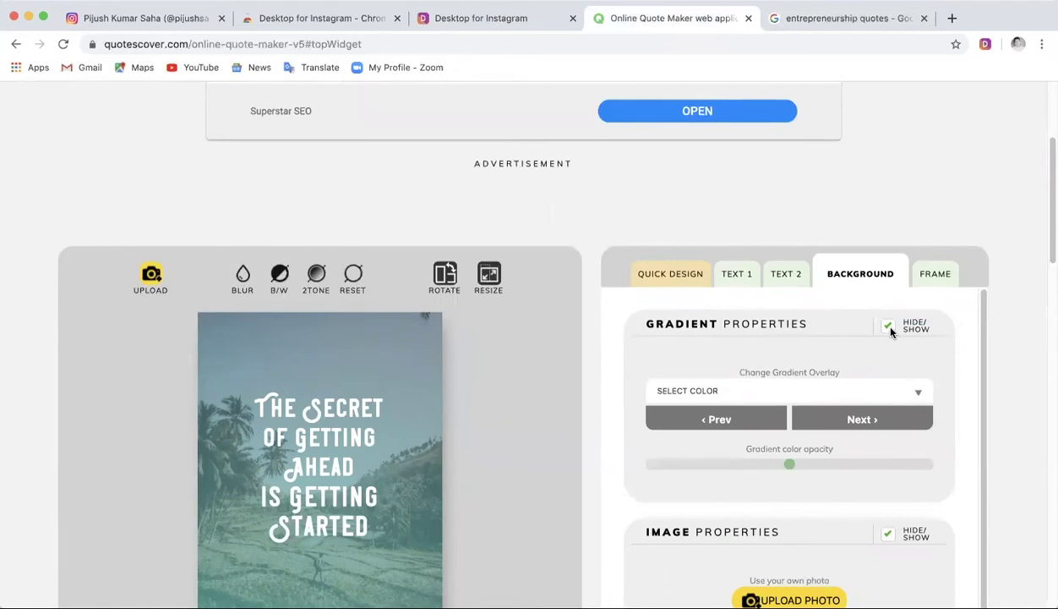
pyautogui.click(887, 328)
pyautogui.scroll(-2, 888, 332)
pyautogui.click(776, 555)
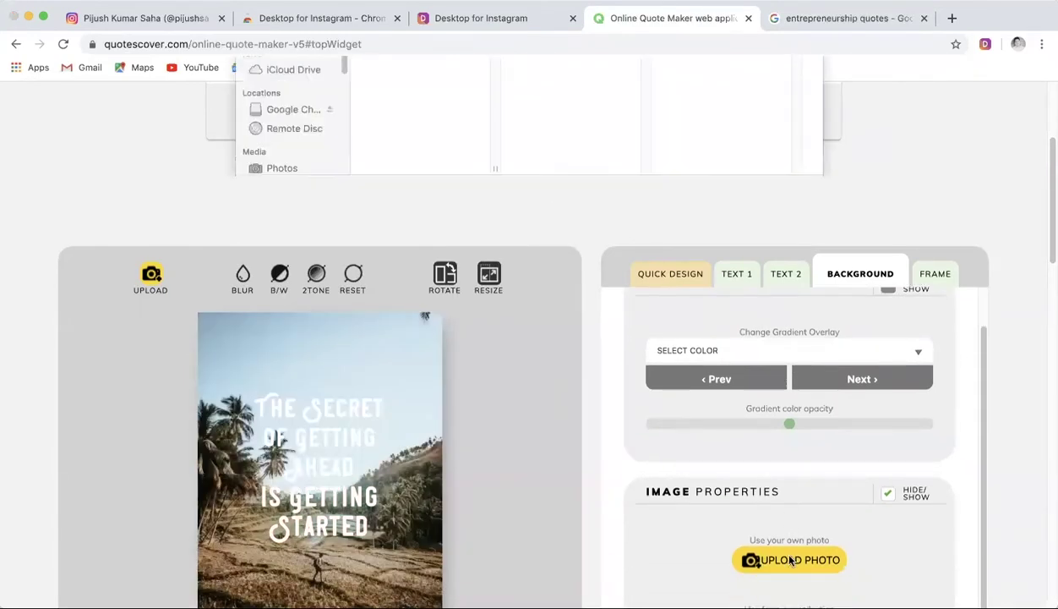
pyautogui.doubleClick(391, 95)
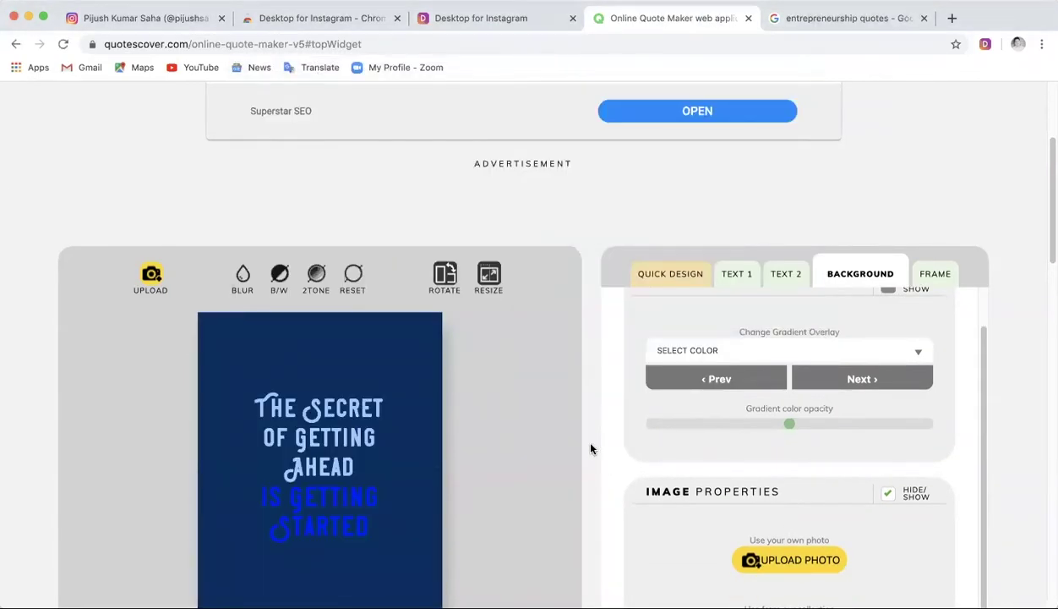
# Step: Remove the asterisks around "is Getting Started" and insert a blank line before it in the main quote text
pyautogui.click(827, 275)
pyautogui.click(737, 273)
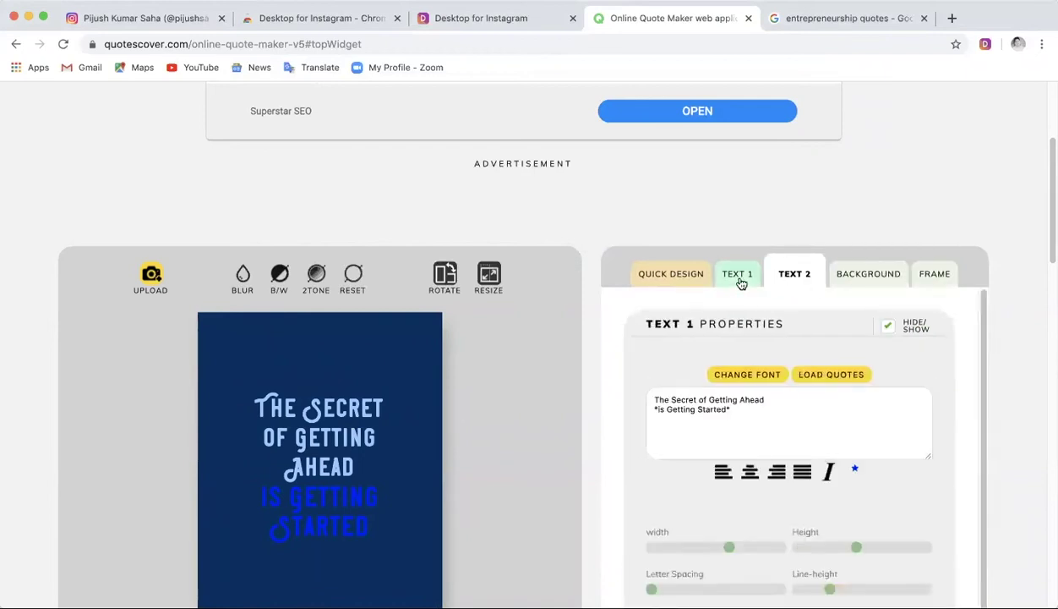
pyautogui.click(677, 273)
pyautogui.click(719, 270)
pyautogui.scroll(-1, 715, 267)
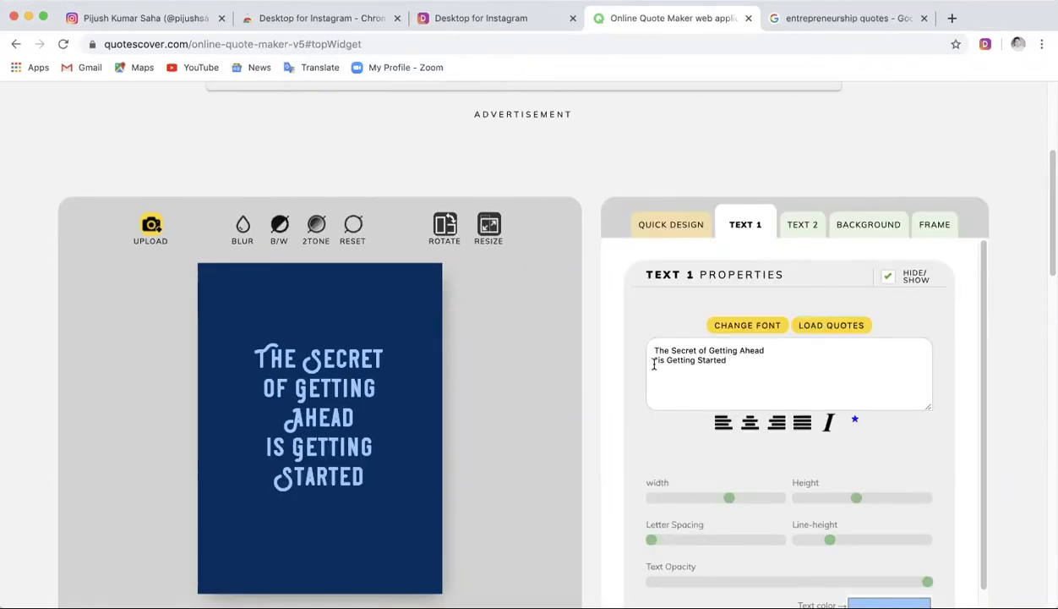
pyautogui.click(767, 348)
pyautogui.press('Return')
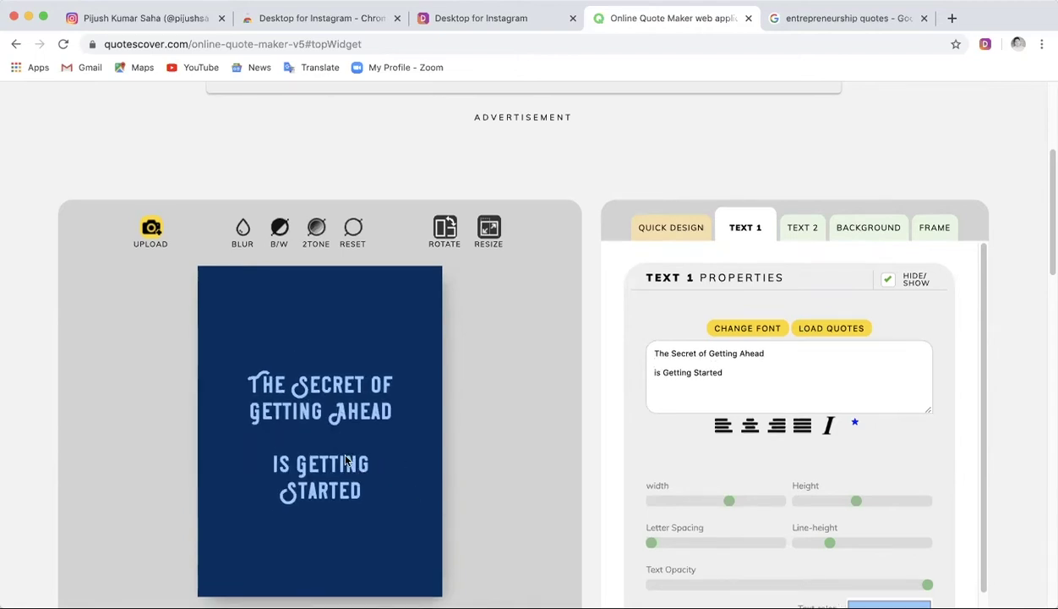
# Step: Download the finished quote design as a compressed JPG, keeping the suggested file name
pyautogui.scroll(-3, 535, 435)
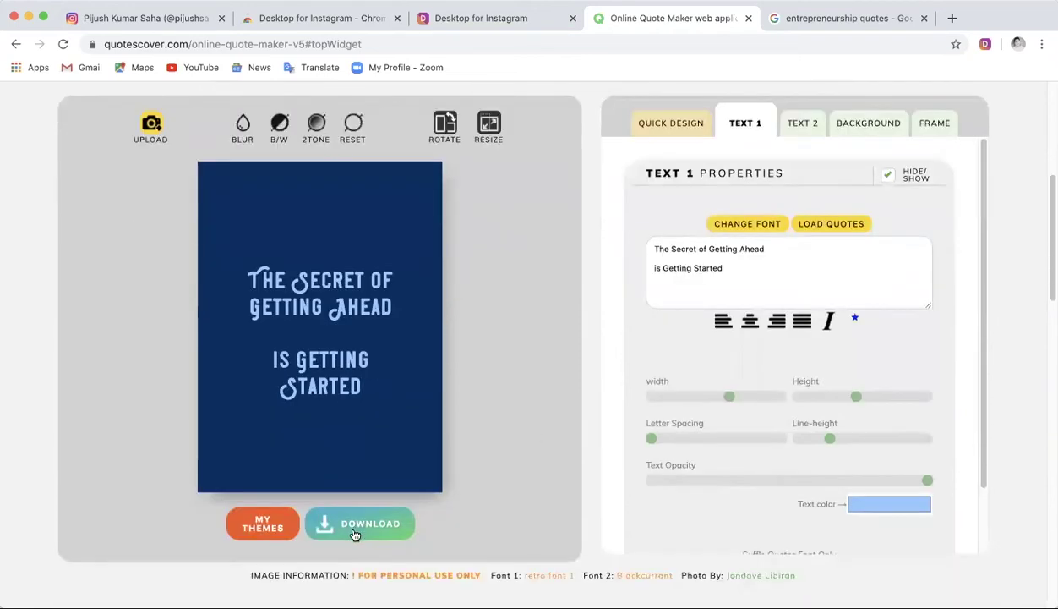
pyautogui.click(350, 525)
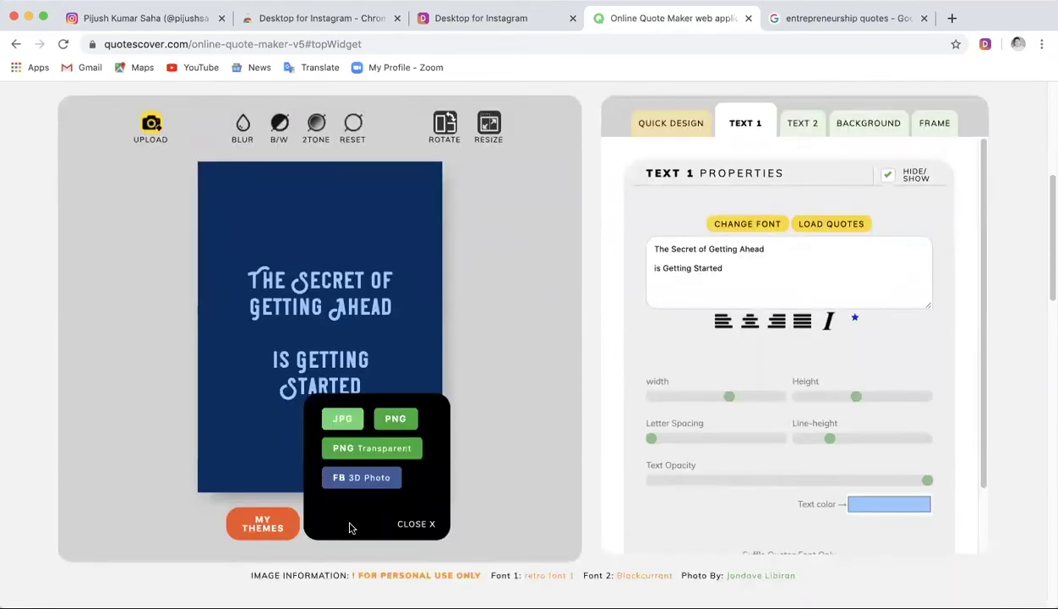
pyautogui.click(346, 419)
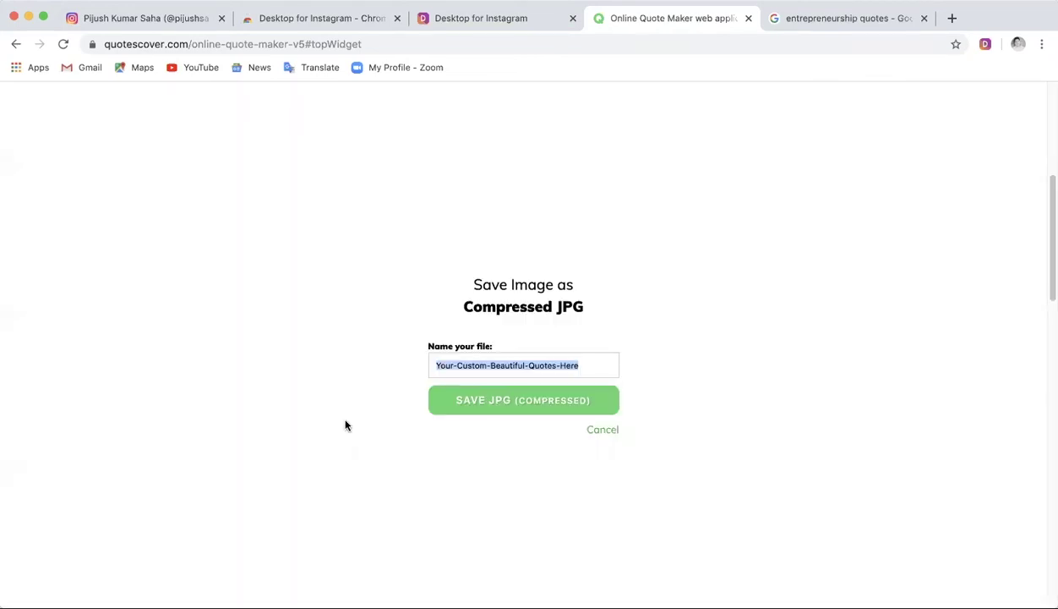
pyautogui.click(473, 407)
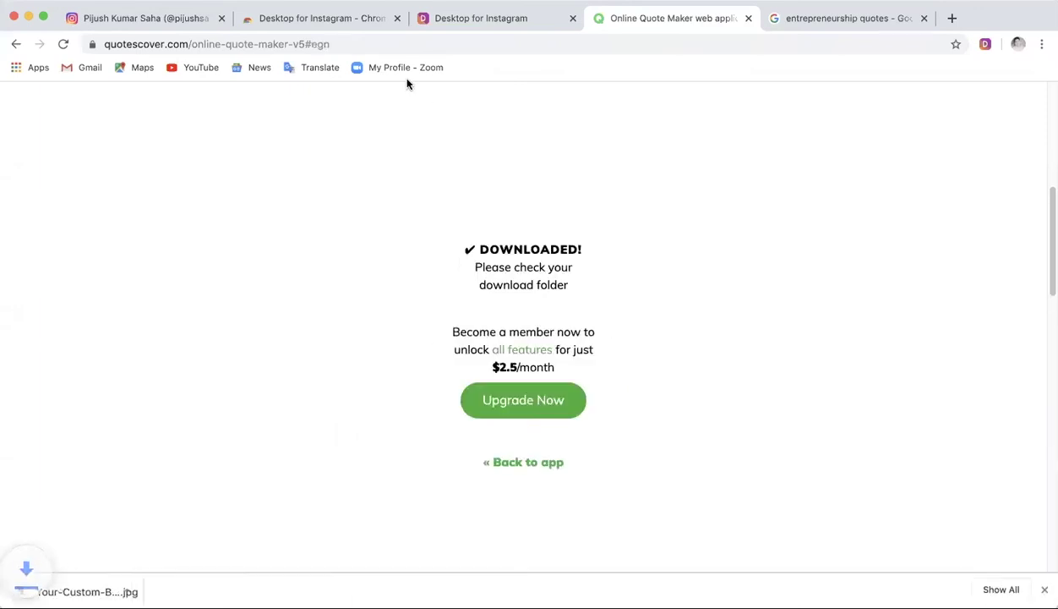
# Step: Switch to Instagram and start a new post with the downloaded quote image, renaming its file to Quote.jpg
pyautogui.click(161, 28)
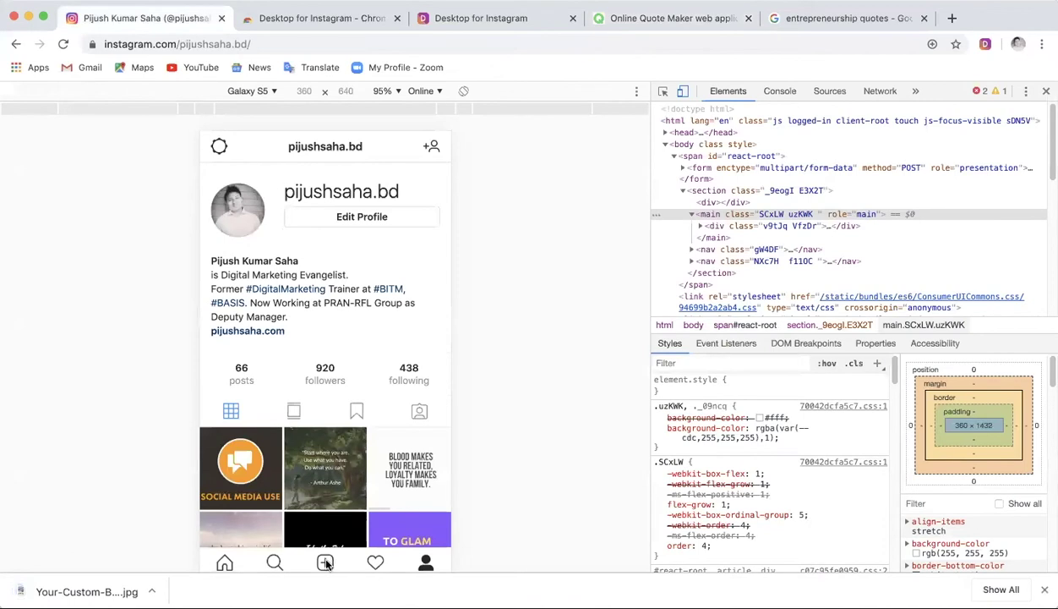
pyautogui.click(326, 562)
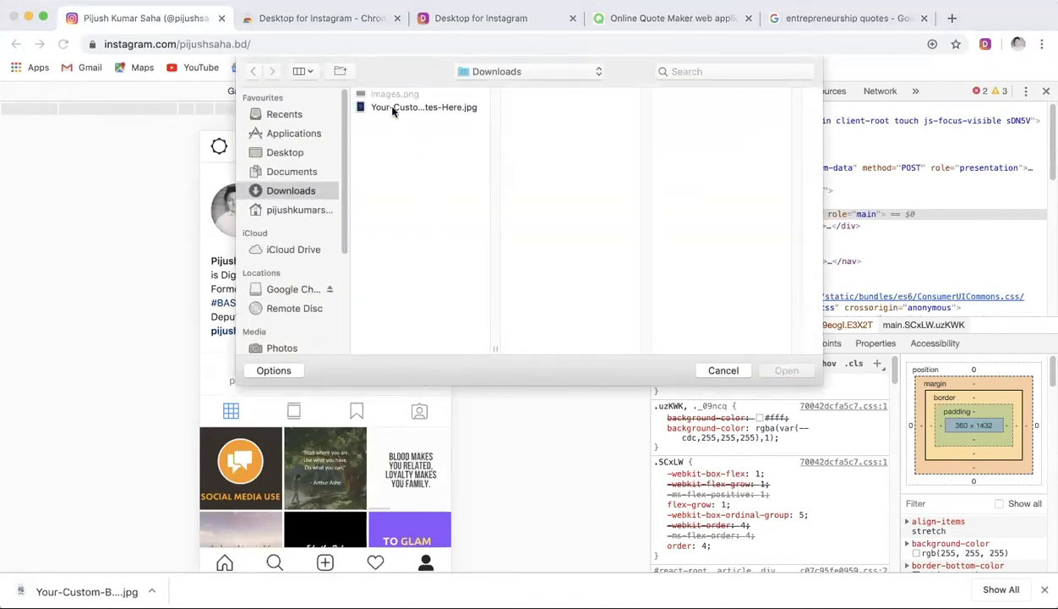
pyautogui.click(406, 109)
pyautogui.rightClick(401, 105)
pyautogui.click(420, 112)
pyautogui.write('Quote')
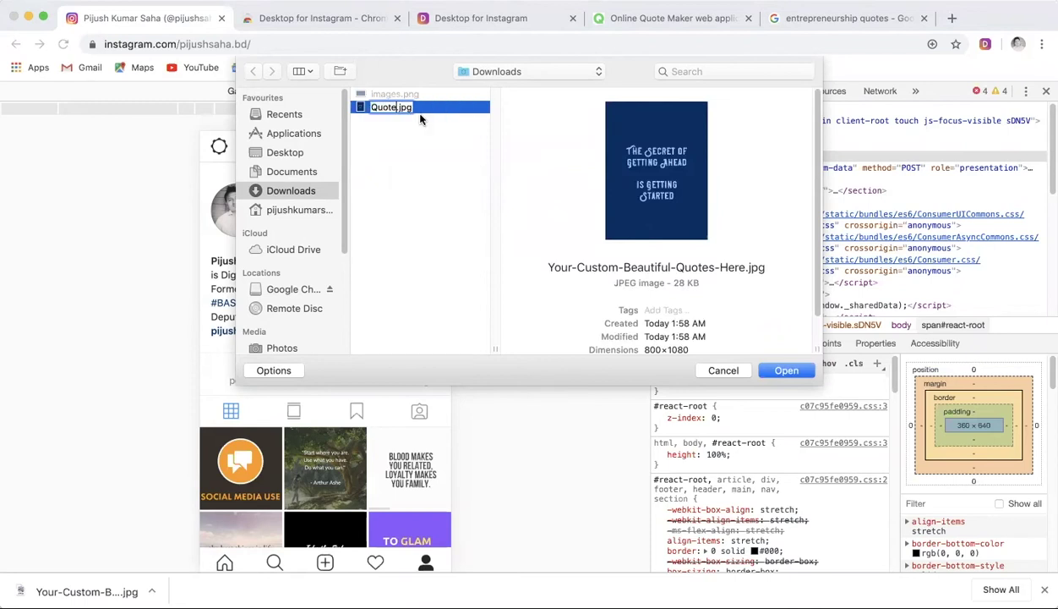
pyautogui.press('Return')
pyautogui.click(786, 370)
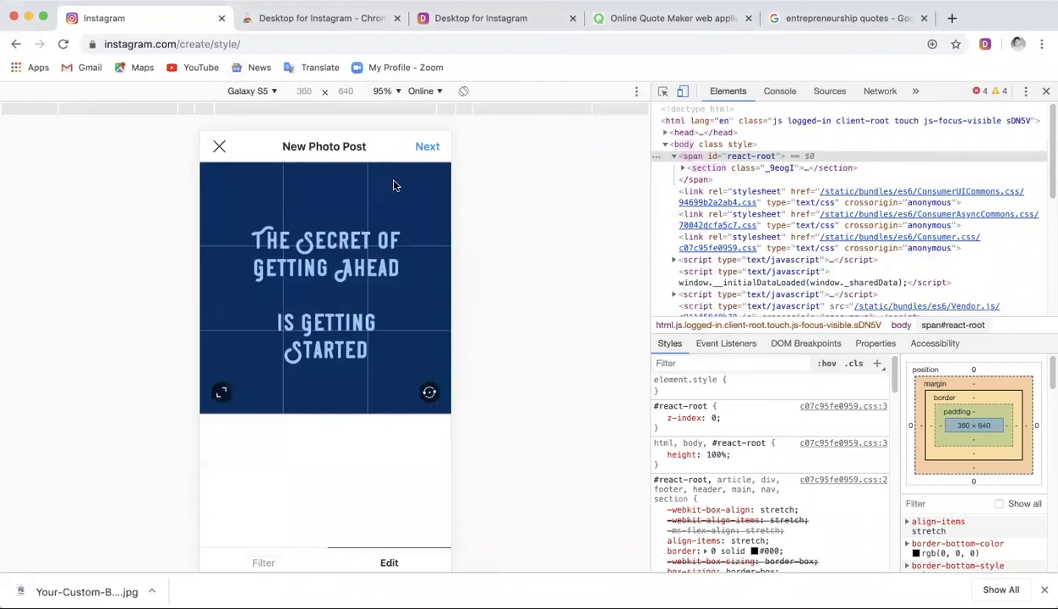
# Step: Continue to the post details and write the caption "The Secret of Getting Ahead is Getting Started" with the hashtag #quotes on its own line
pyautogui.click(426, 147)
pyautogui.click(289, 187)
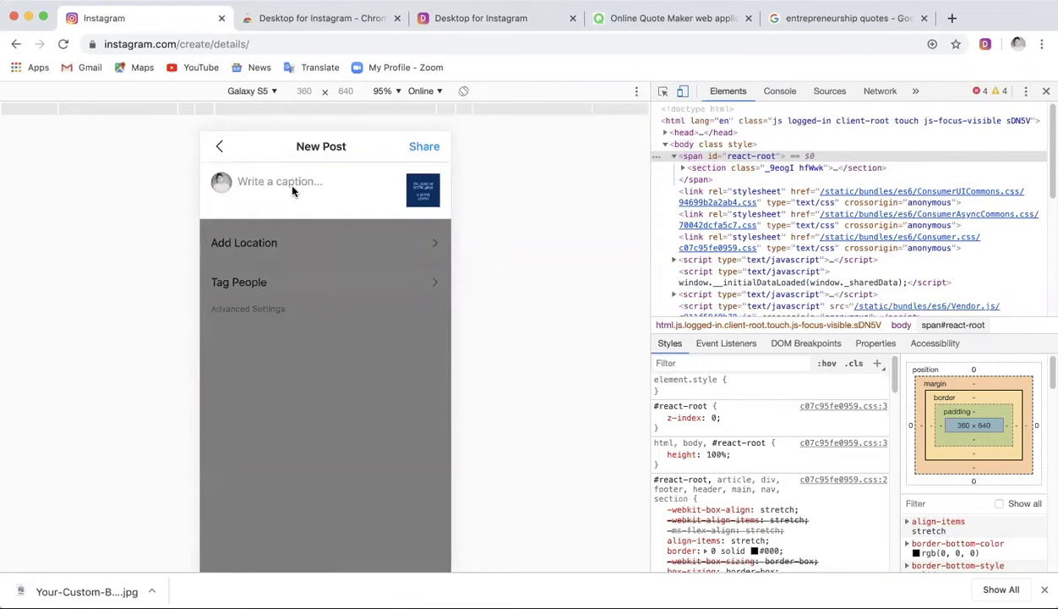
pyautogui.write('#Quote')
pyautogui.click(236, 239)
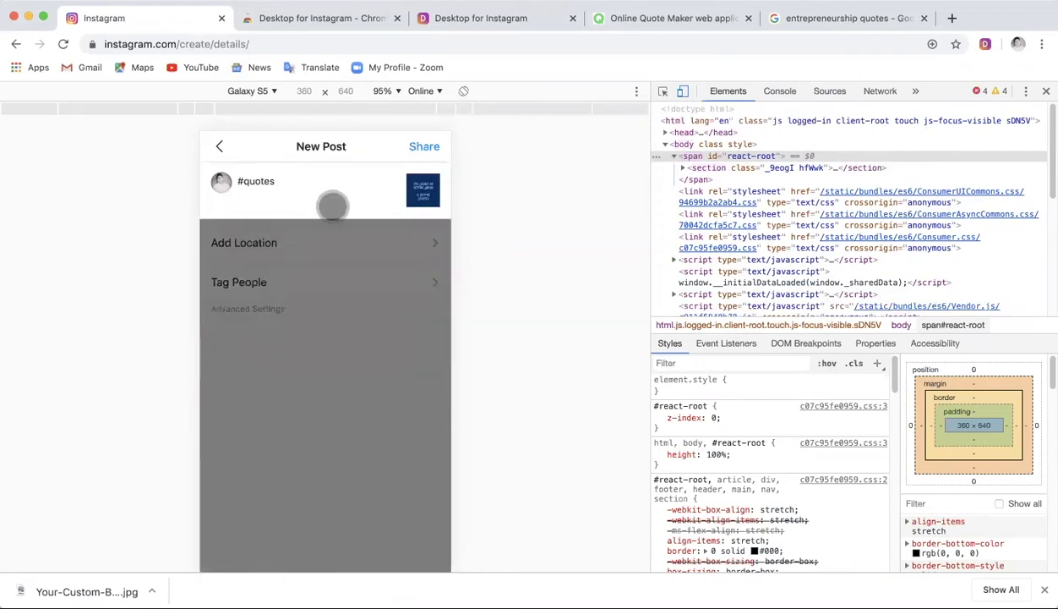
pyautogui.click(226, 180)
pyautogui.press('Return')
pyautogui.press('super+v')
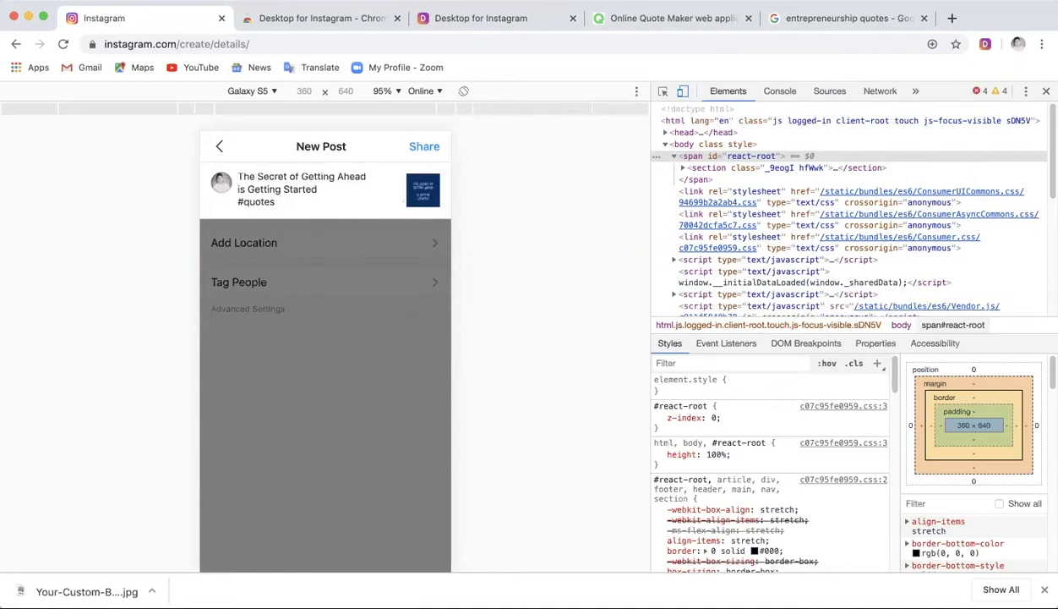
# Step: Add the hashtags #quoteoftheday and #quote after #quotes in the post's caption
pyautogui.write('#quote')
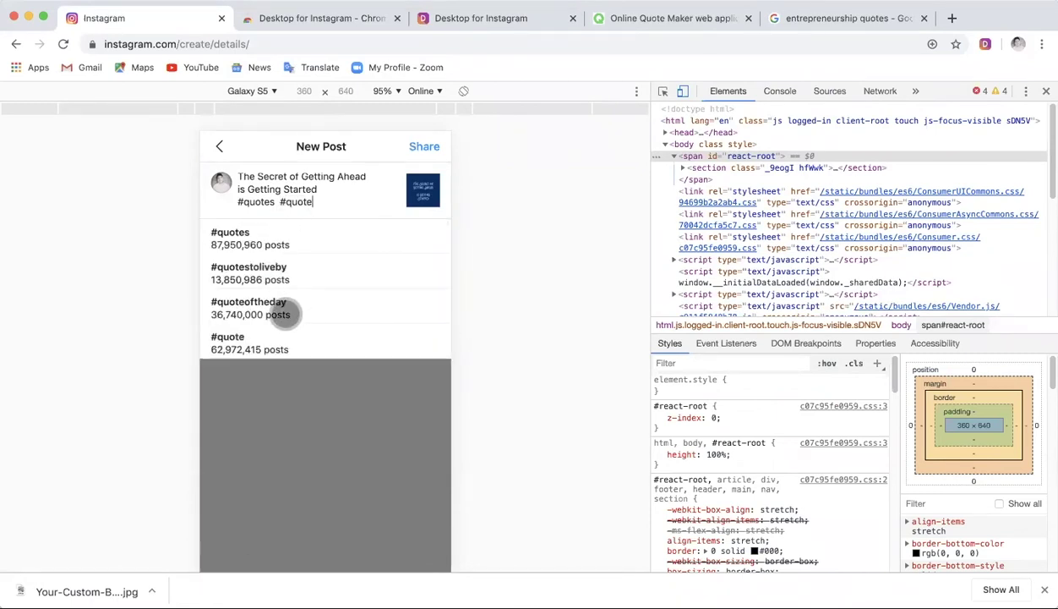
pyautogui.click(285, 314)
pyautogui.write('#')
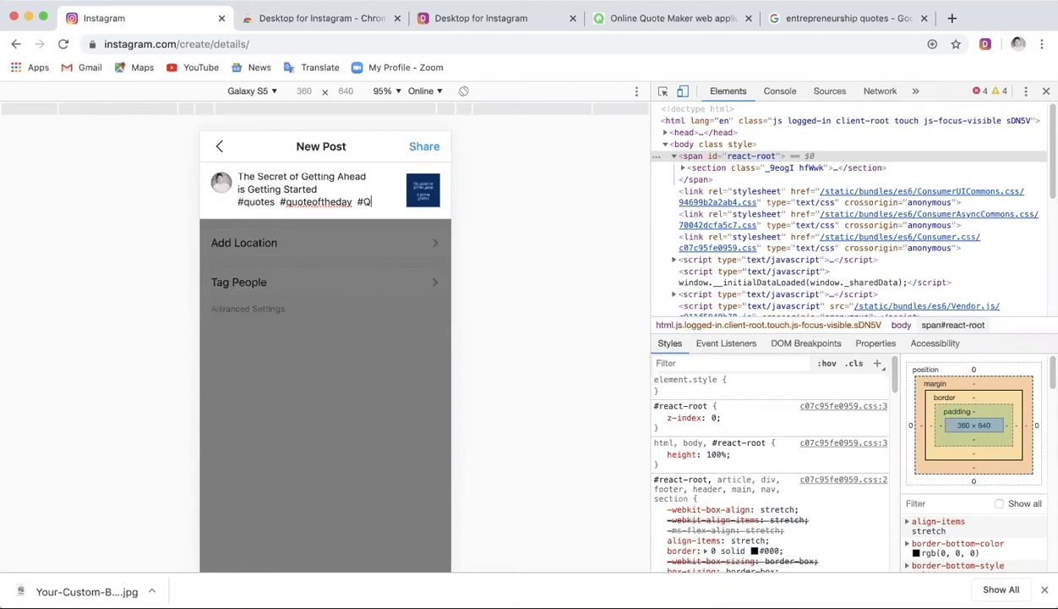
pyautogui.write('Quote')
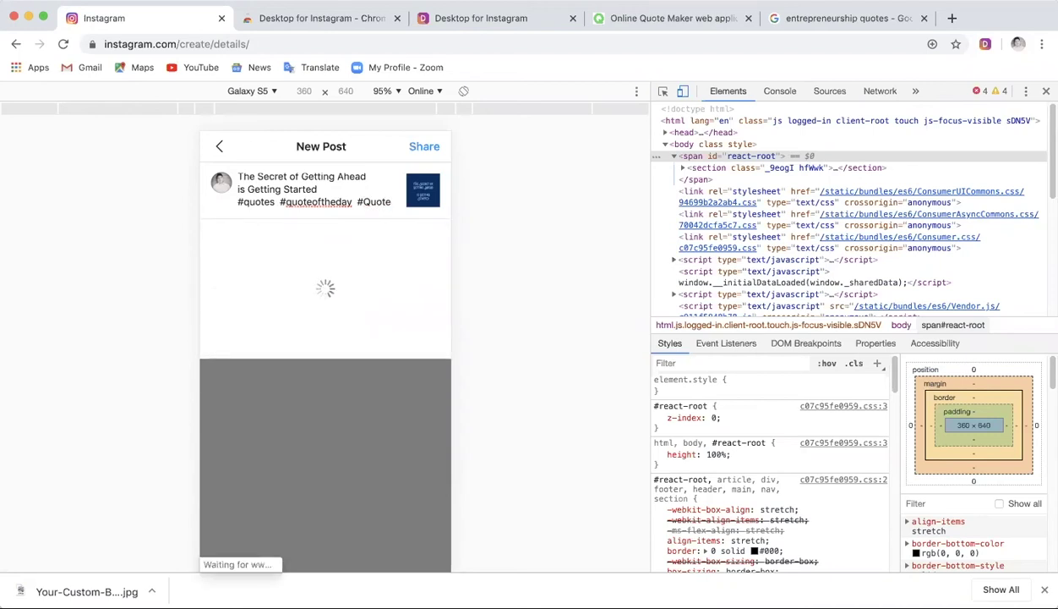
pyautogui.click(281, 338)
# Step: Add the location Dhaka, Bangladesh to the new post
pyautogui.click(314, 332)
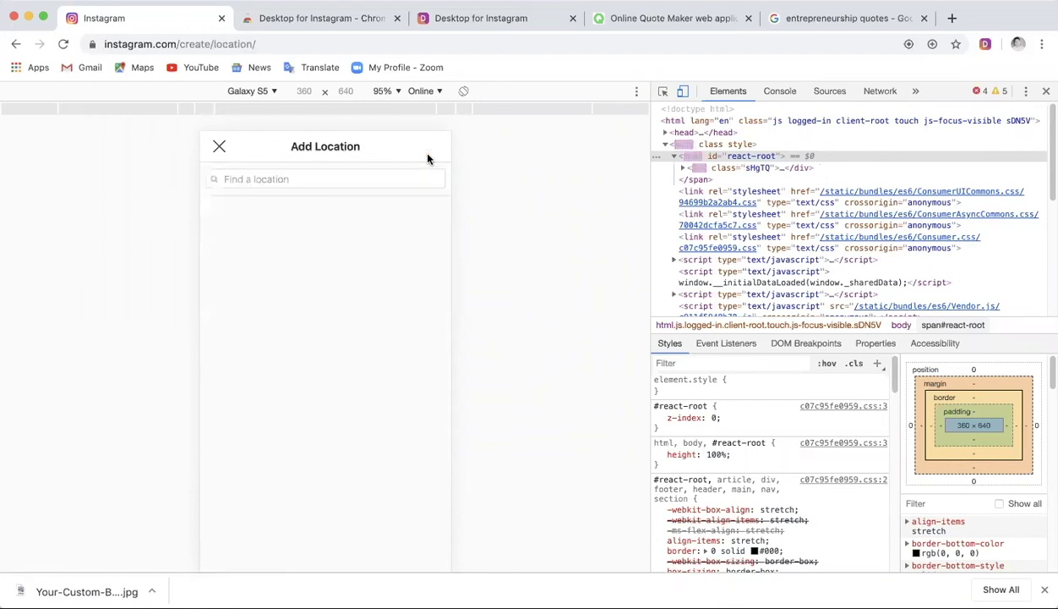
pyautogui.write('dhaka')
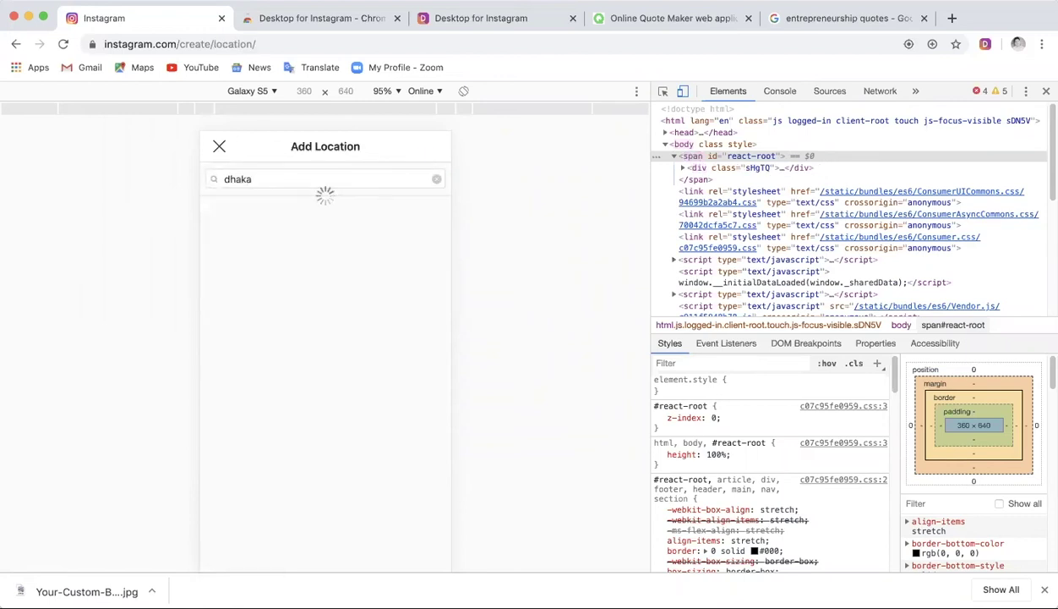
pyautogui.click(264, 210)
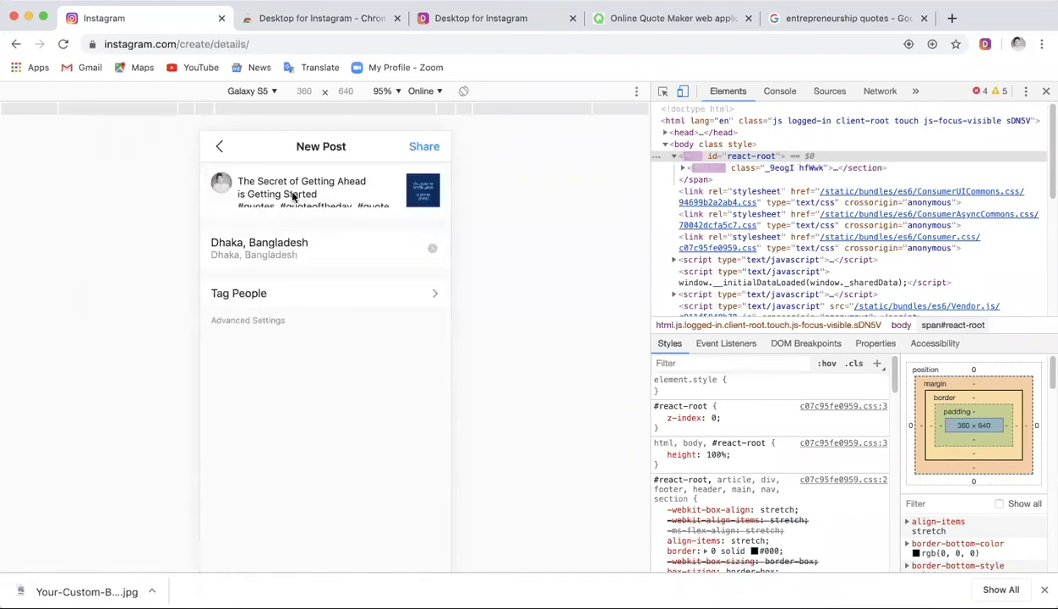
# Step: Share the post and choose to add Instagram to the Home screen
pyautogui.click(422, 147)
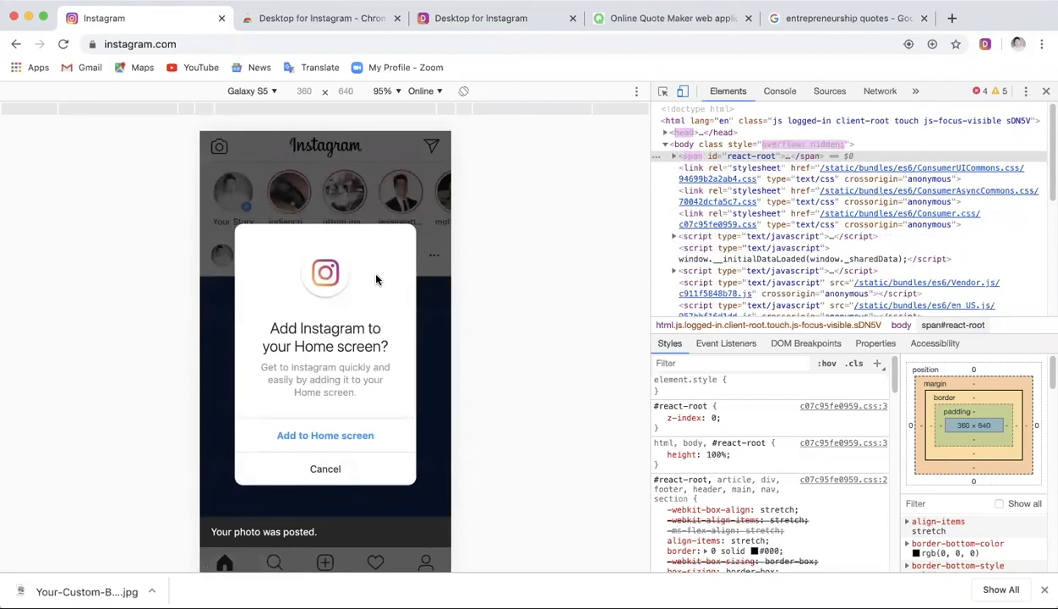
pyautogui.click(340, 437)
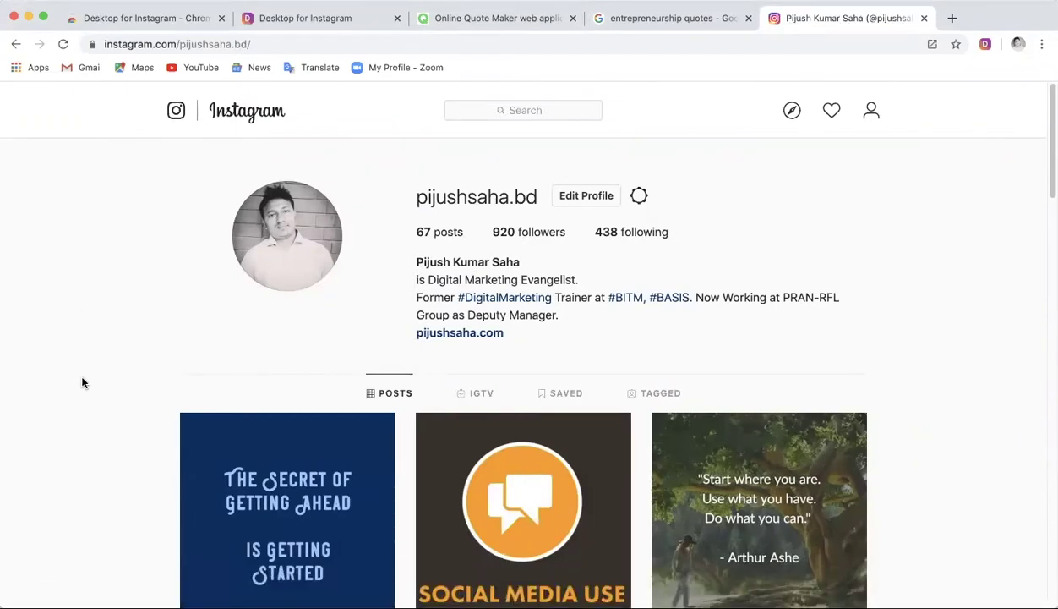
# Step: Look over the profile's posts, and review the Desktop for Instagram extension's store page and web app
pyautogui.scroll(-4, 89, 396)
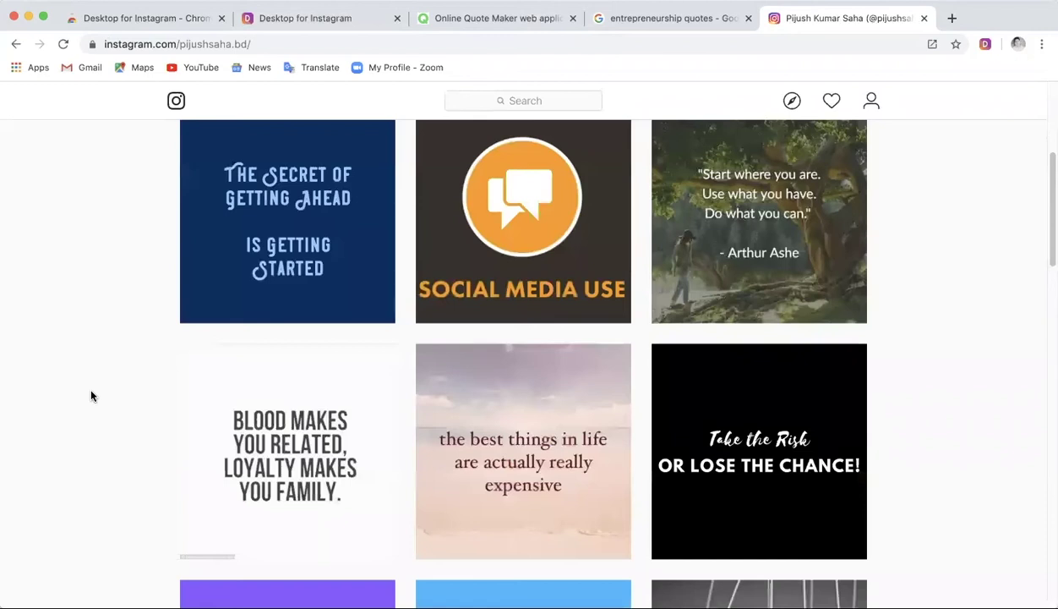
pyautogui.scroll(4, 91, 396)
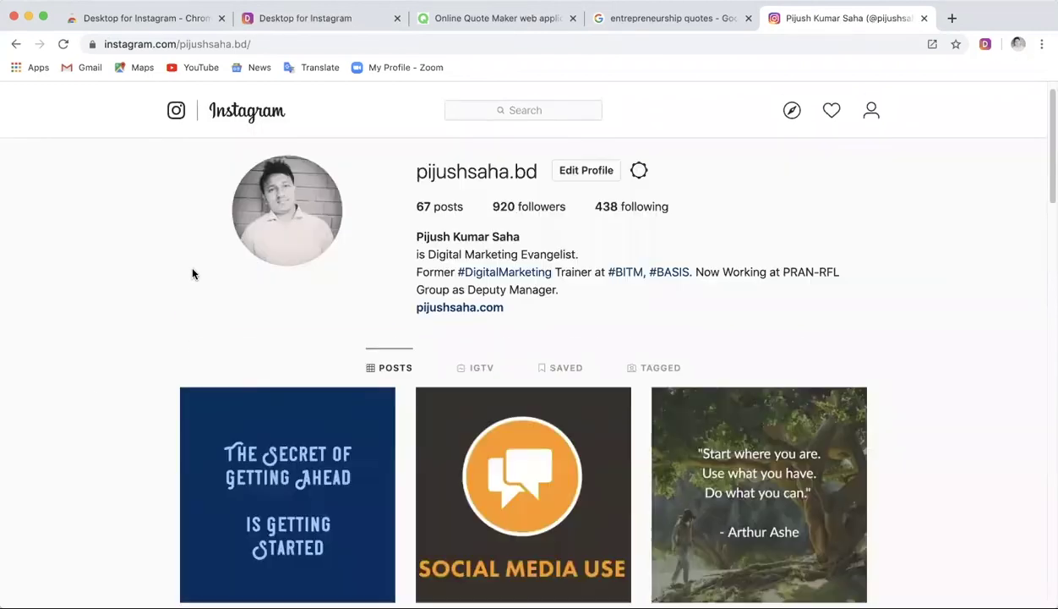
pyautogui.click(153, 26)
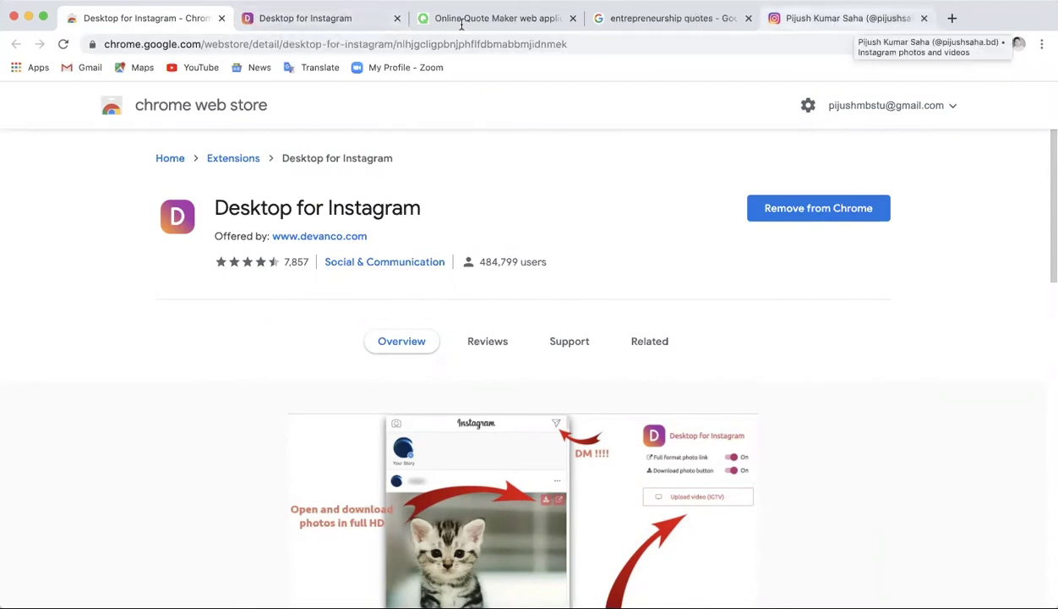
pyautogui.click(335, 23)
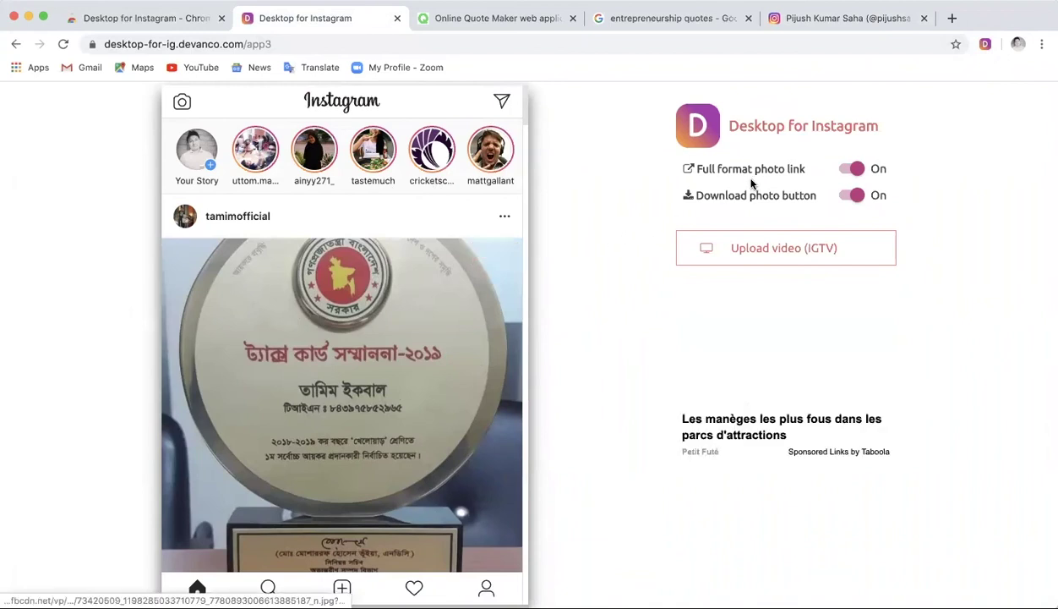
pyautogui.moveTo(446, 307)
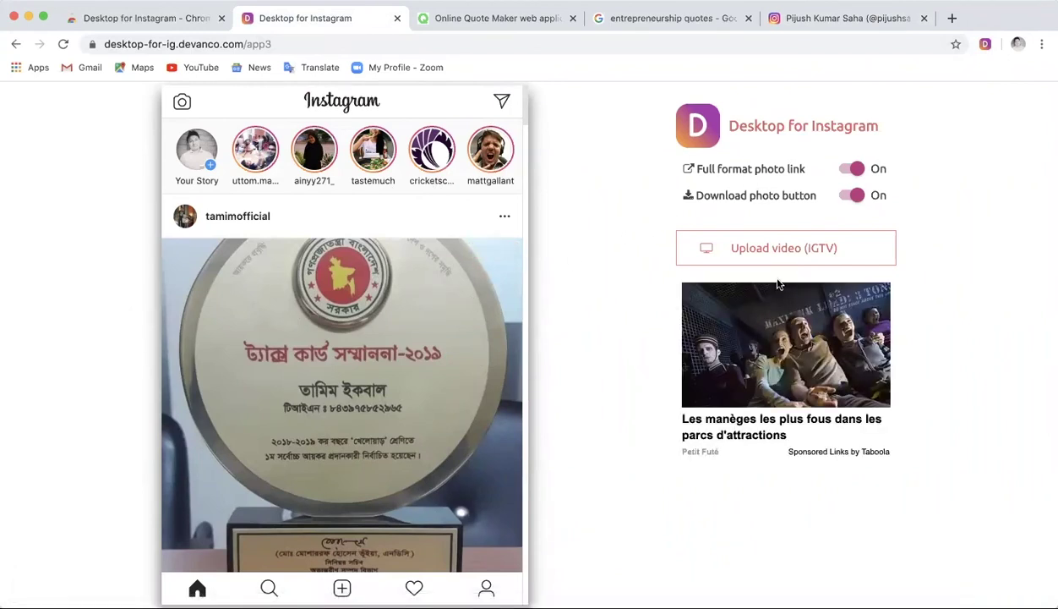
pyautogui.moveTo(408, 298)
# Step: Inspect the Instagram profile page in Galaxy S5 emulation, and visit the home feed and return to the profile
pyautogui.click(765, 30)
pyautogui.rightClick(67, 296)
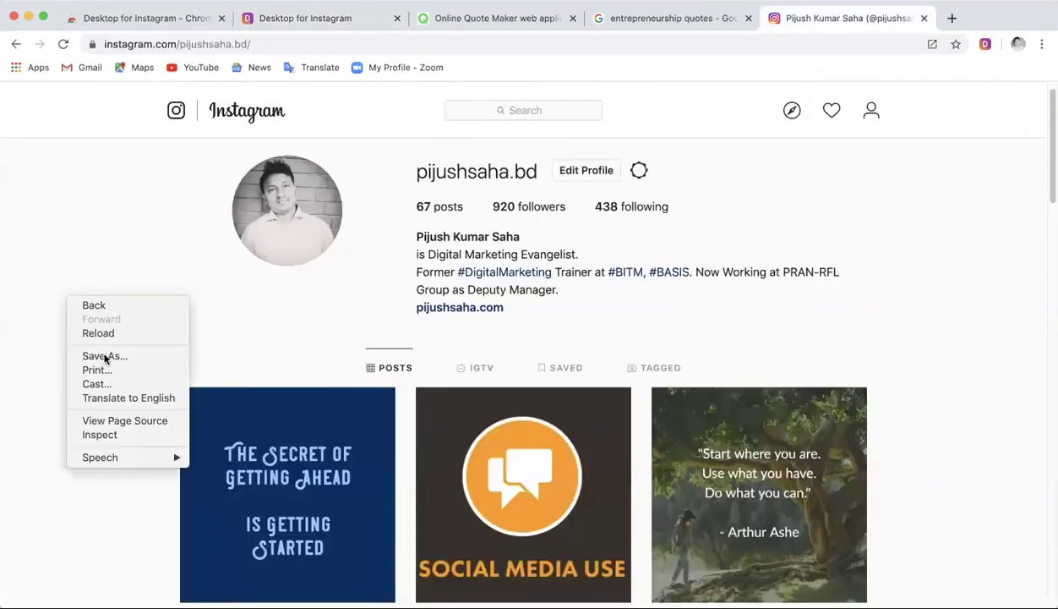
pyautogui.click(119, 437)
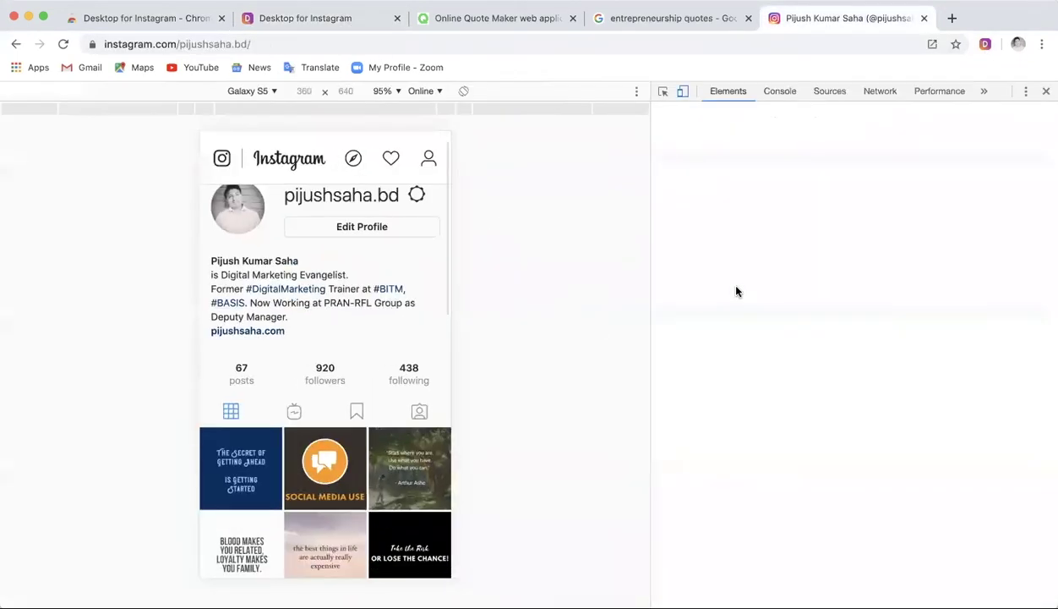
pyautogui.click(223, 160)
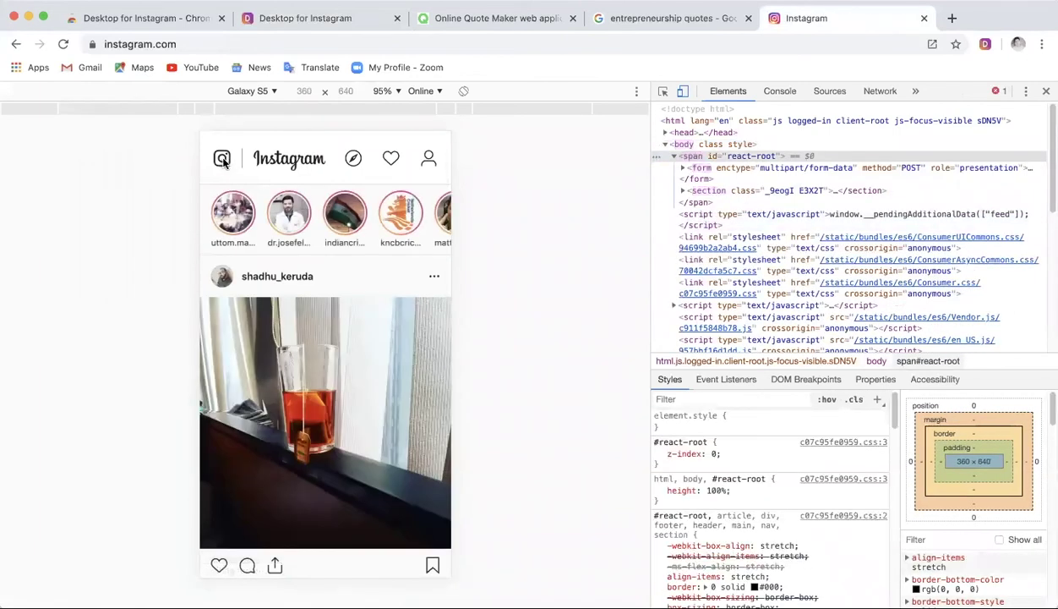
pyautogui.click(433, 163)
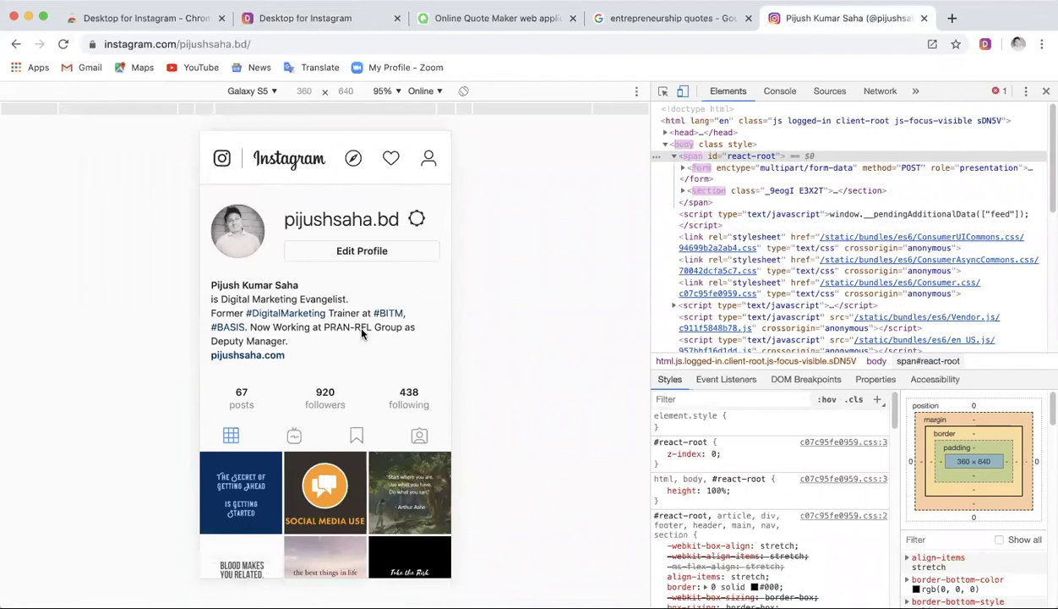
# Step: Check the camera option in Desktop for Instagram, and reload the emulated Instagram profile page to get its mobile layout
pyautogui.click(272, 20)
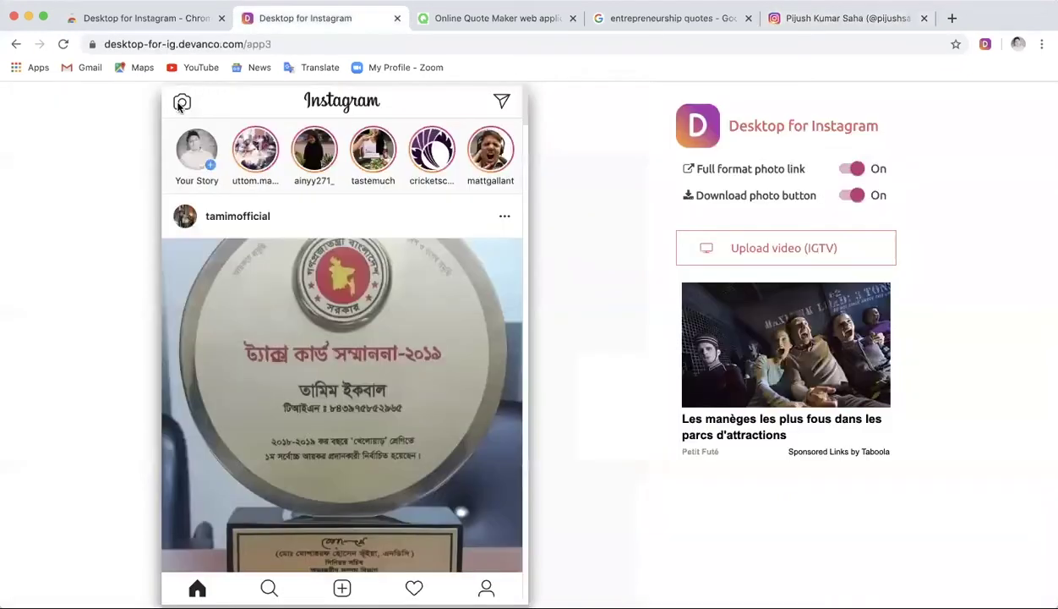
pyautogui.click(181, 103)
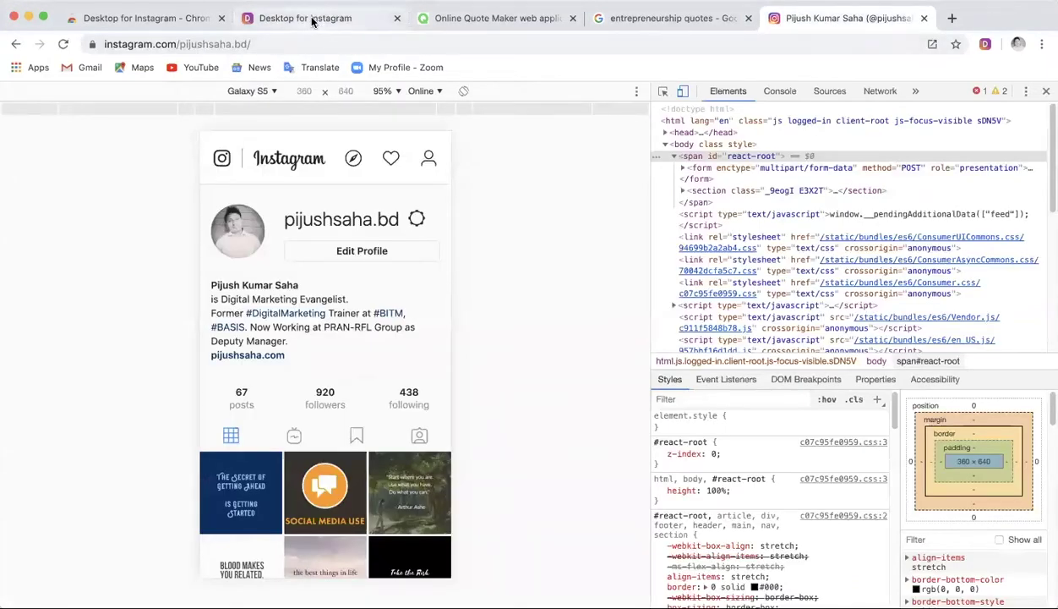
pyautogui.click(318, 19)
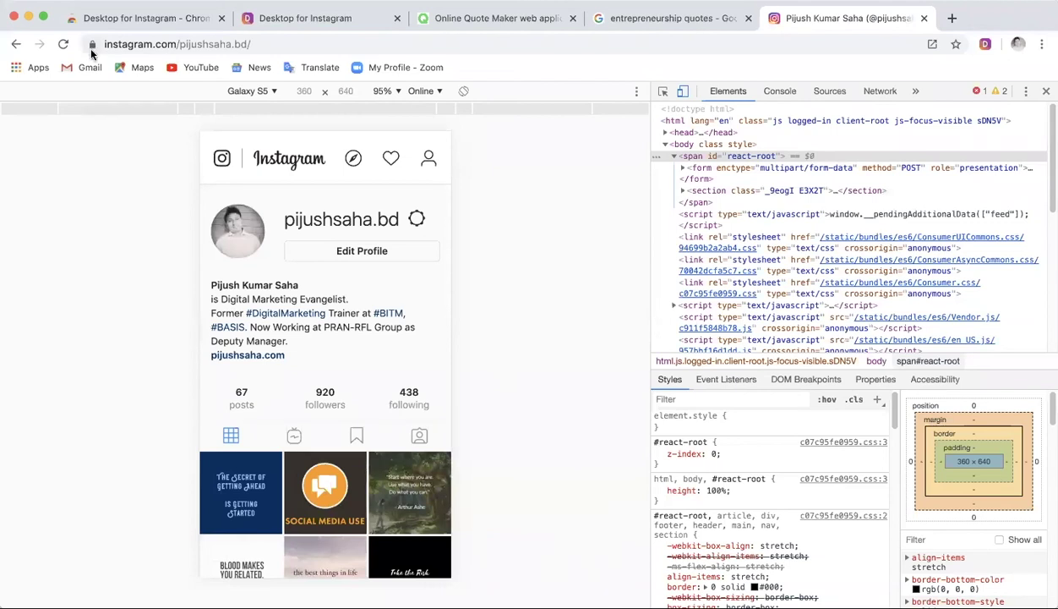
pyautogui.click(63, 44)
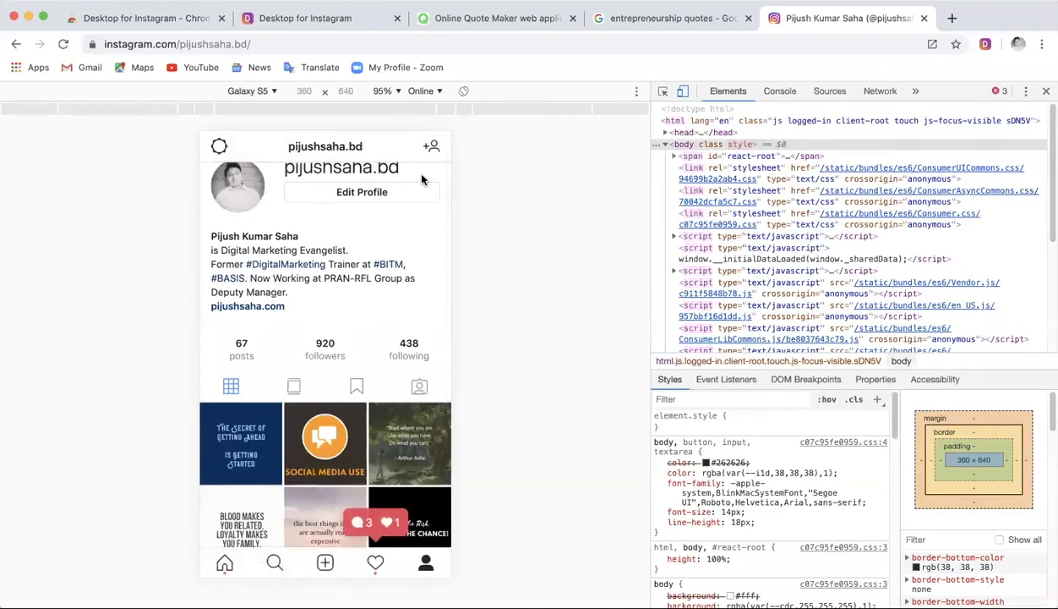
# Step: Move the Instagram profile tab directly beside the Desktop for Instagram tab and return to Desktop for Instagram
pyautogui.click(320, 19)
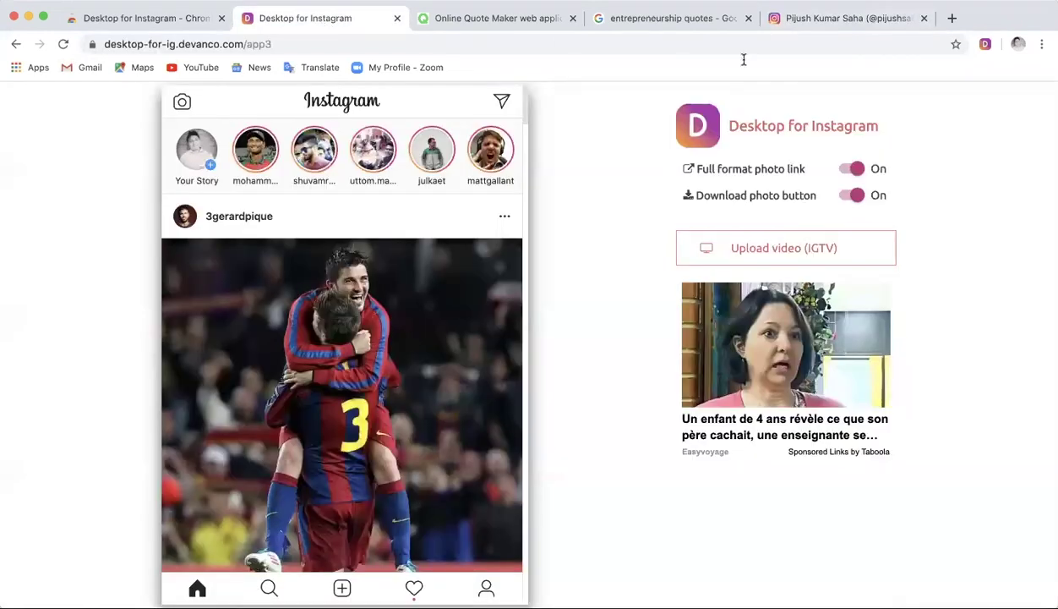
pyautogui.moveTo(814, 18); pyautogui.dragTo(464, 19)
pyautogui.click(310, 19)
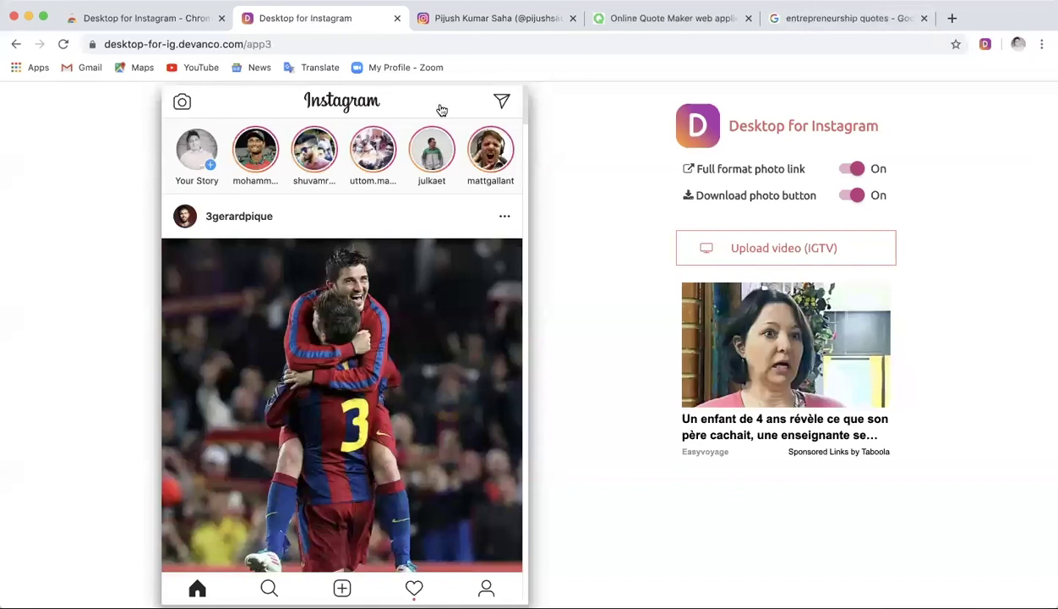
# Step: View the profile and the recent activity in Desktop for Instagram, and return to the home feed
pyautogui.click(486, 588)
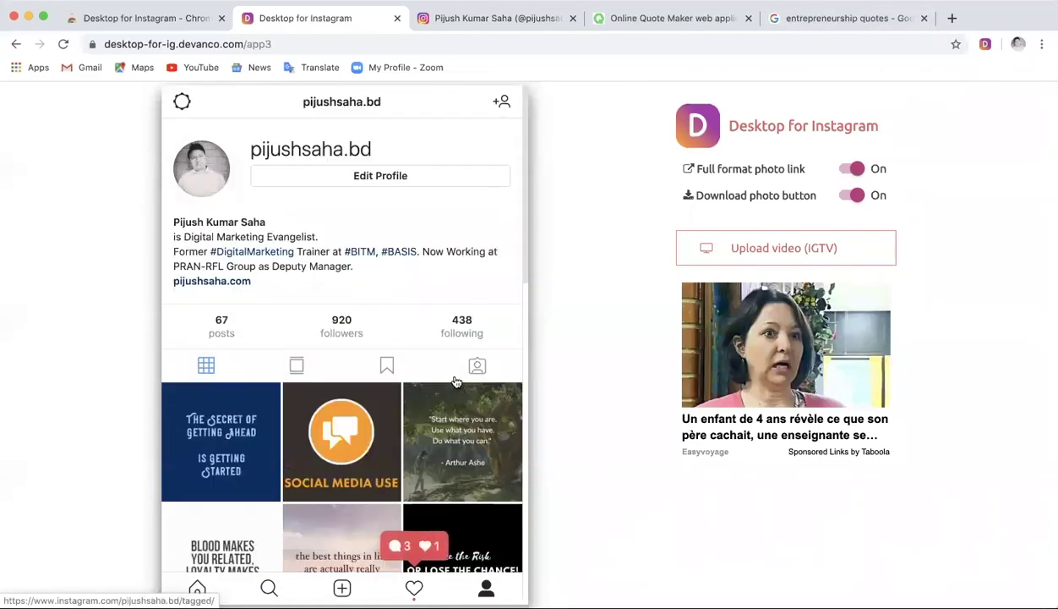
pyautogui.click(413, 588)
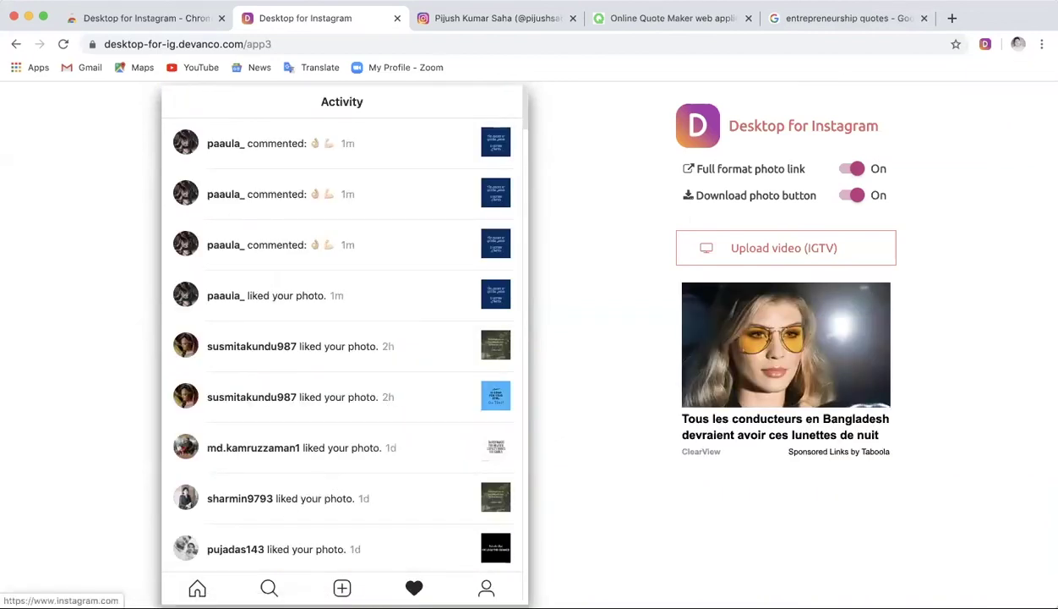
pyautogui.click(197, 587)
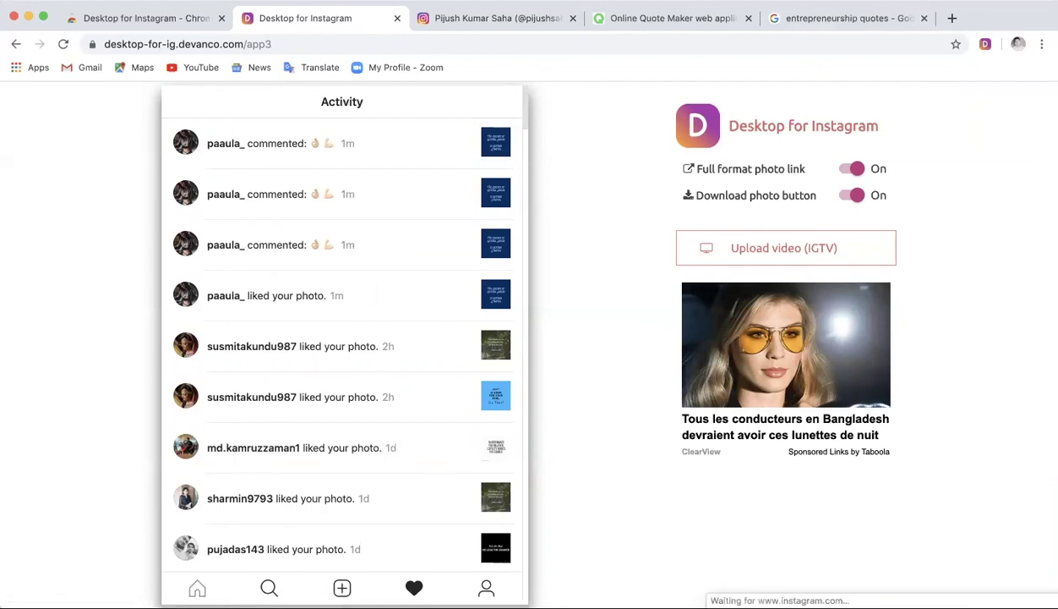
# Step: Compare the emulated Instagram page with Desktop for Instagram, and examine the download option on the first feed photo
pyautogui.moveTo(234, 297)
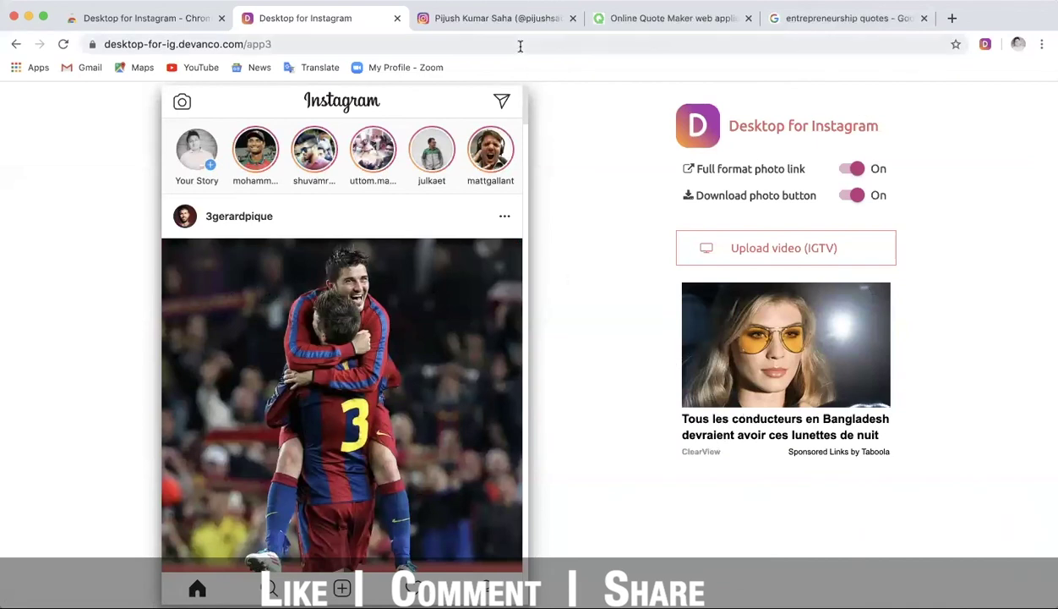
pyautogui.click(502, 22)
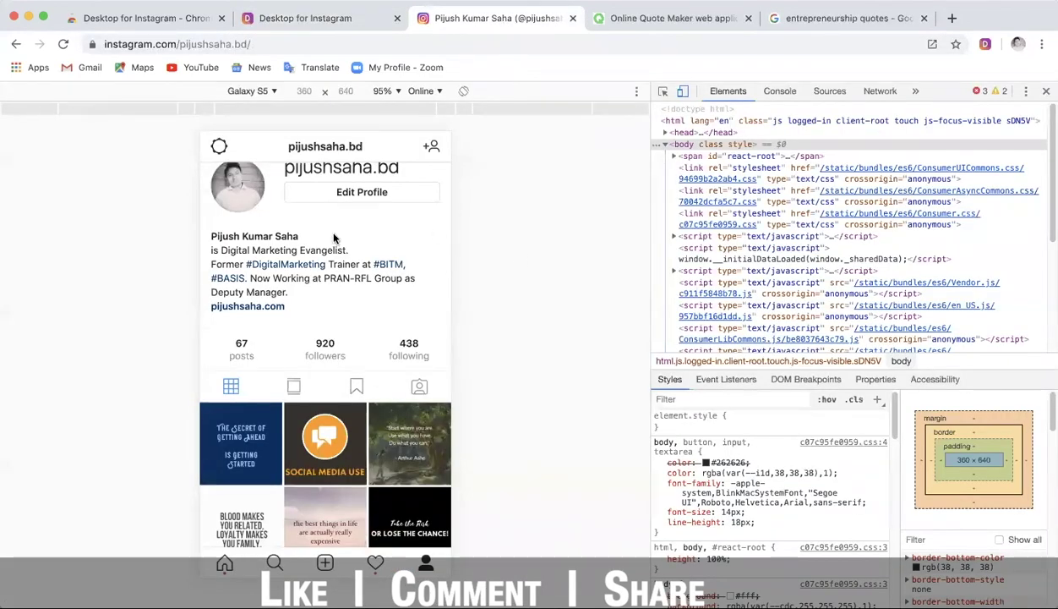
pyautogui.click(318, 23)
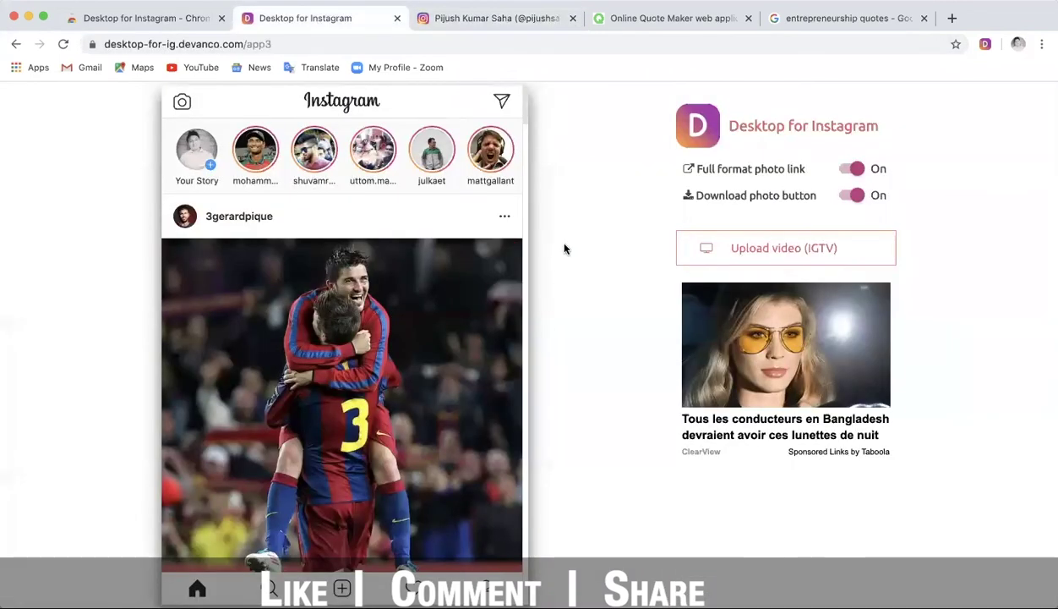
pyautogui.moveTo(424, 365)
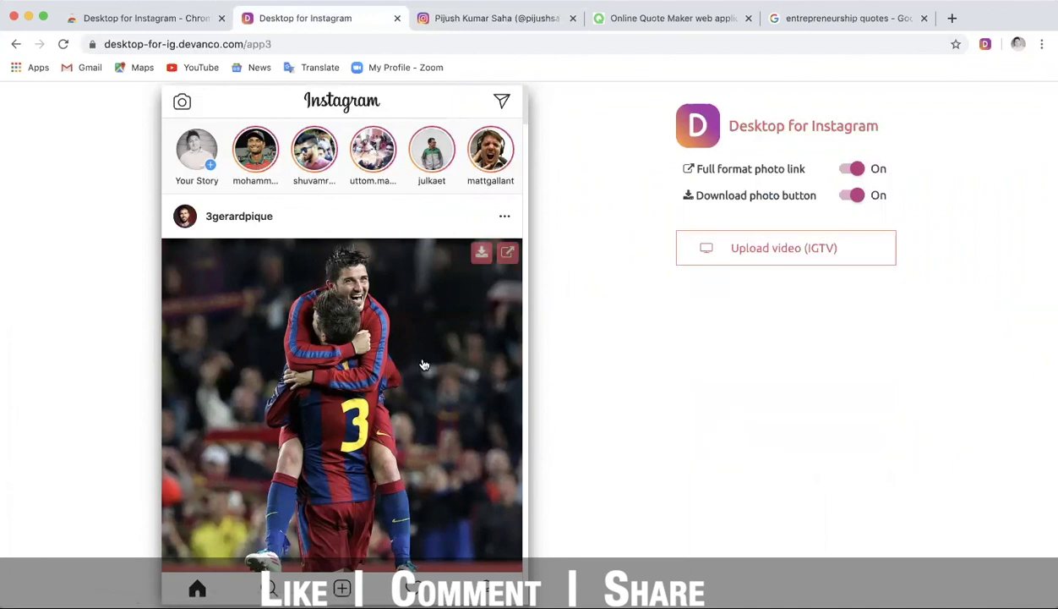
pyautogui.click(481, 252)
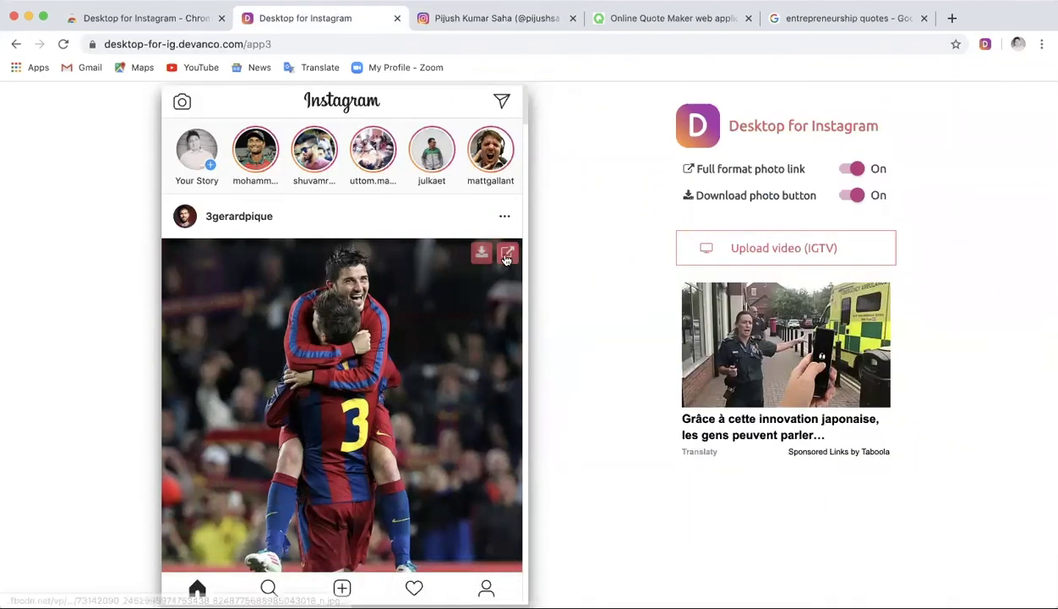